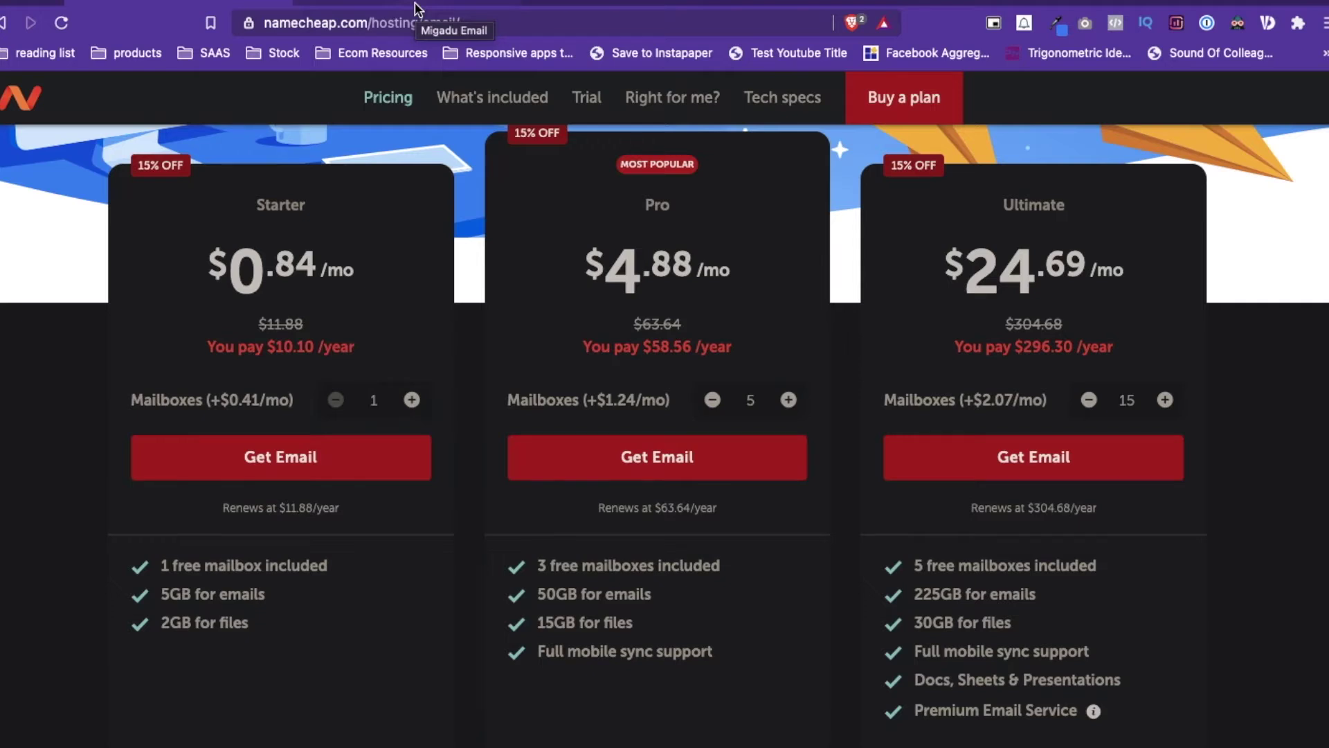
left_click(415, 8)
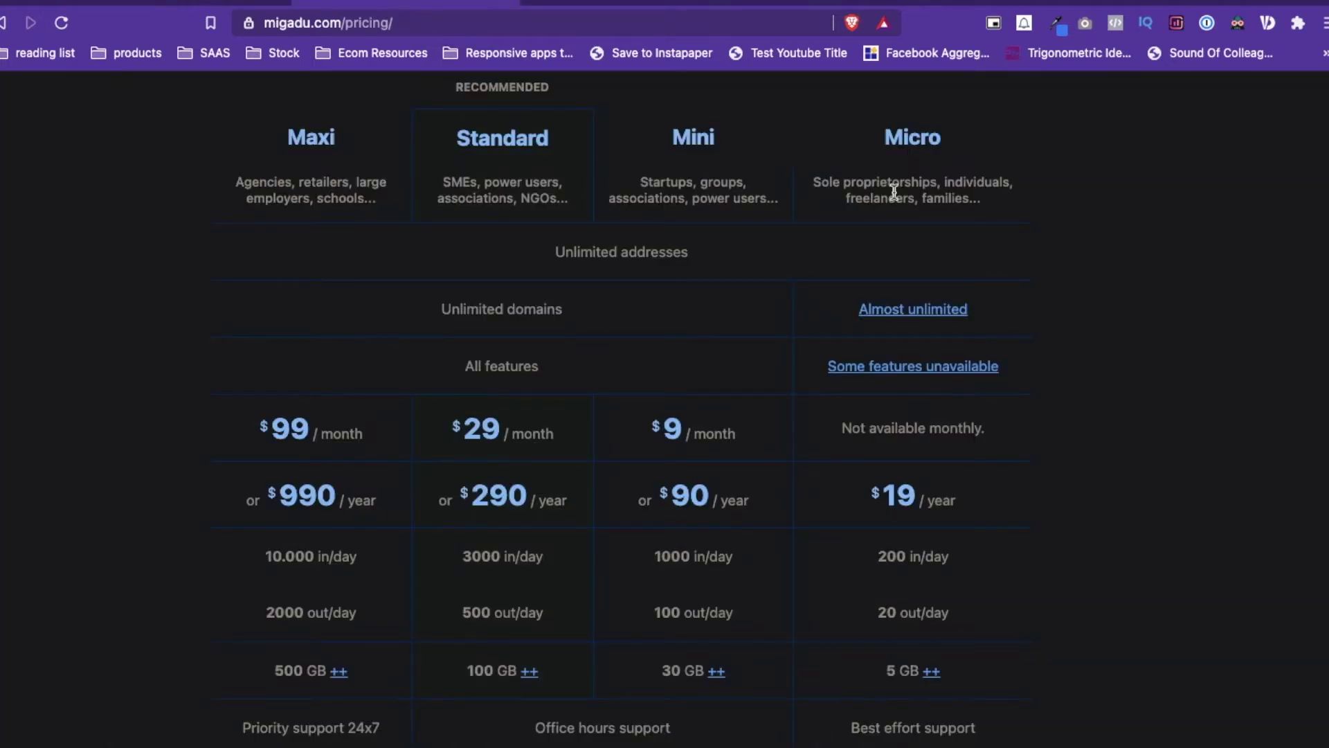
left_click_drag(881, 139, 957, 143)
left_click_drag(869, 498, 978, 502)
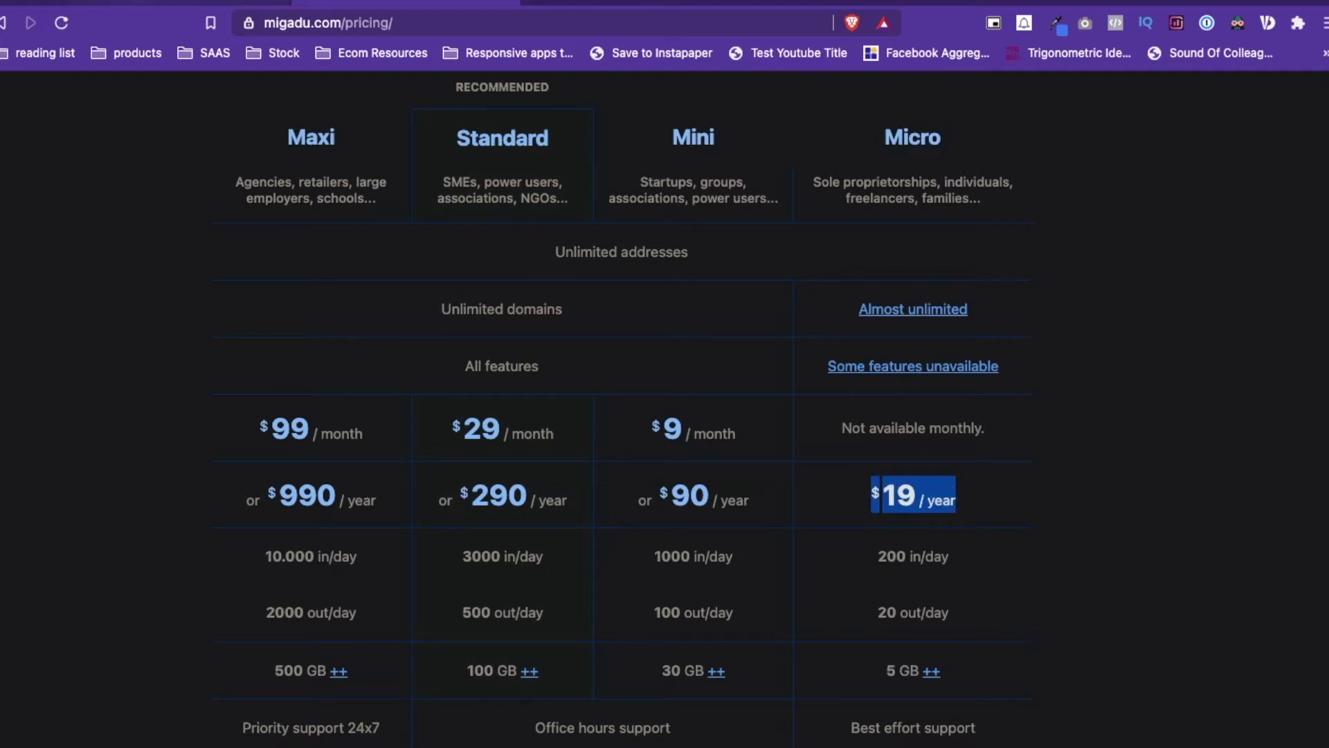
key("ctrl+Tab")
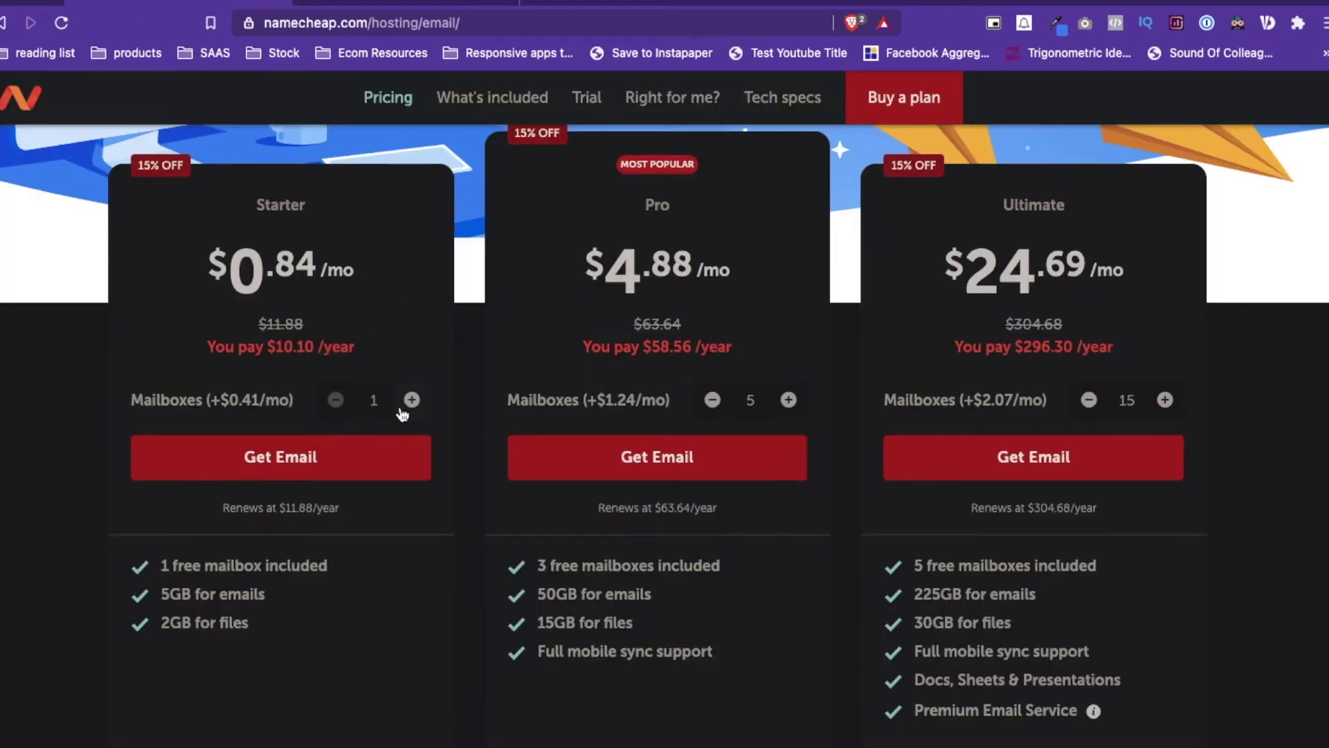
key("ctrl+shift+Tab")
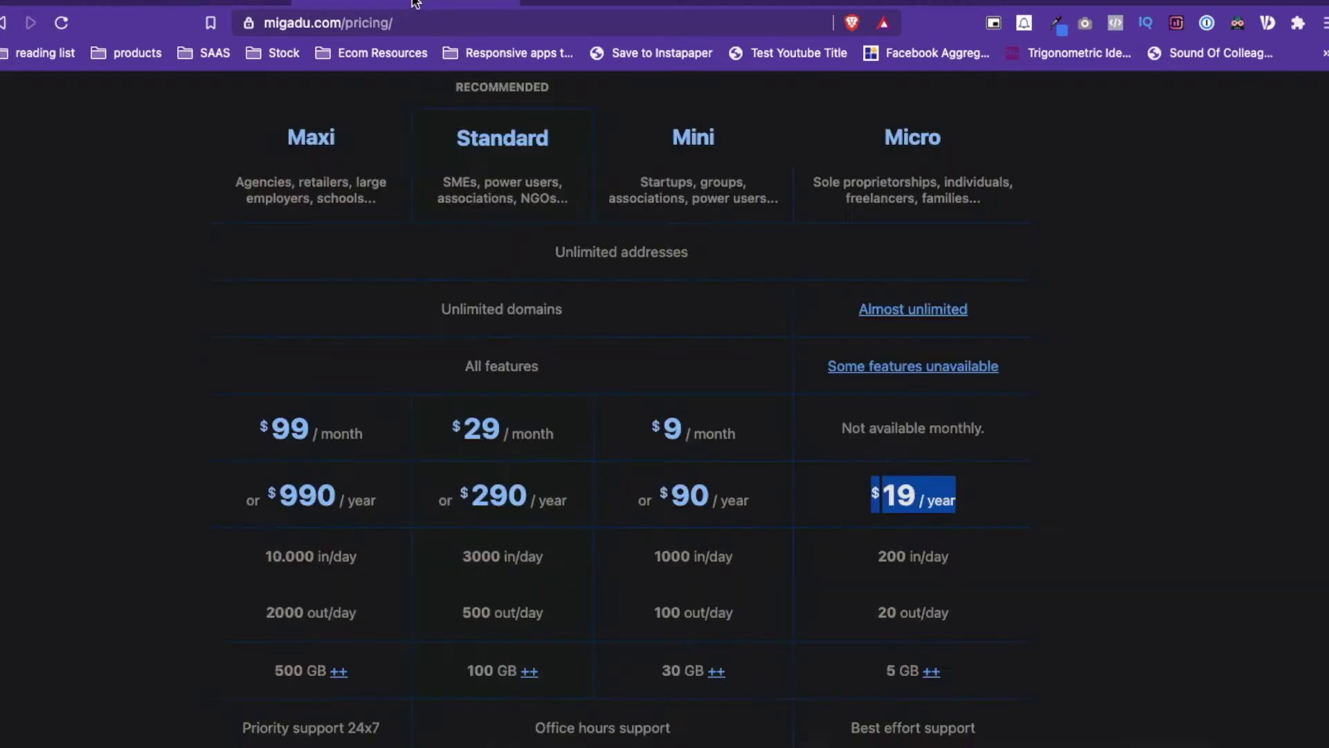
left_click(223, 194)
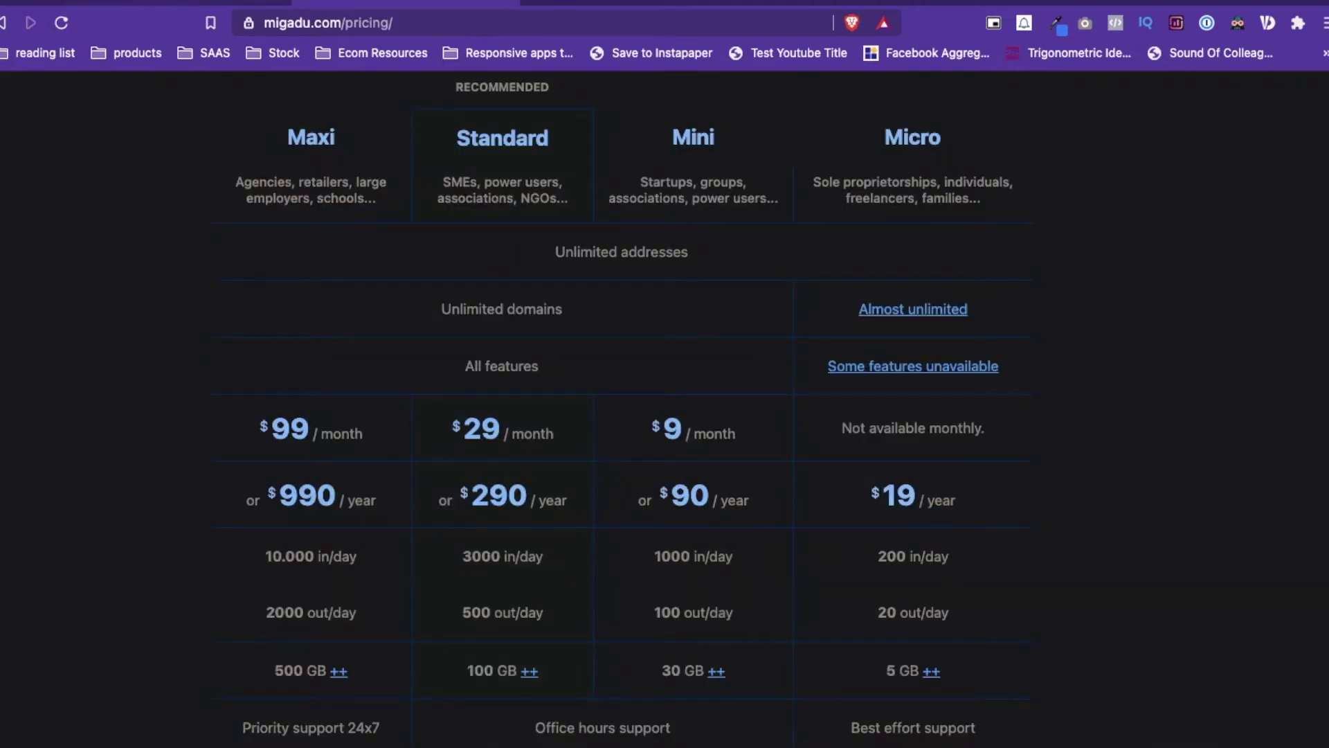
key("ctrl+Tab")
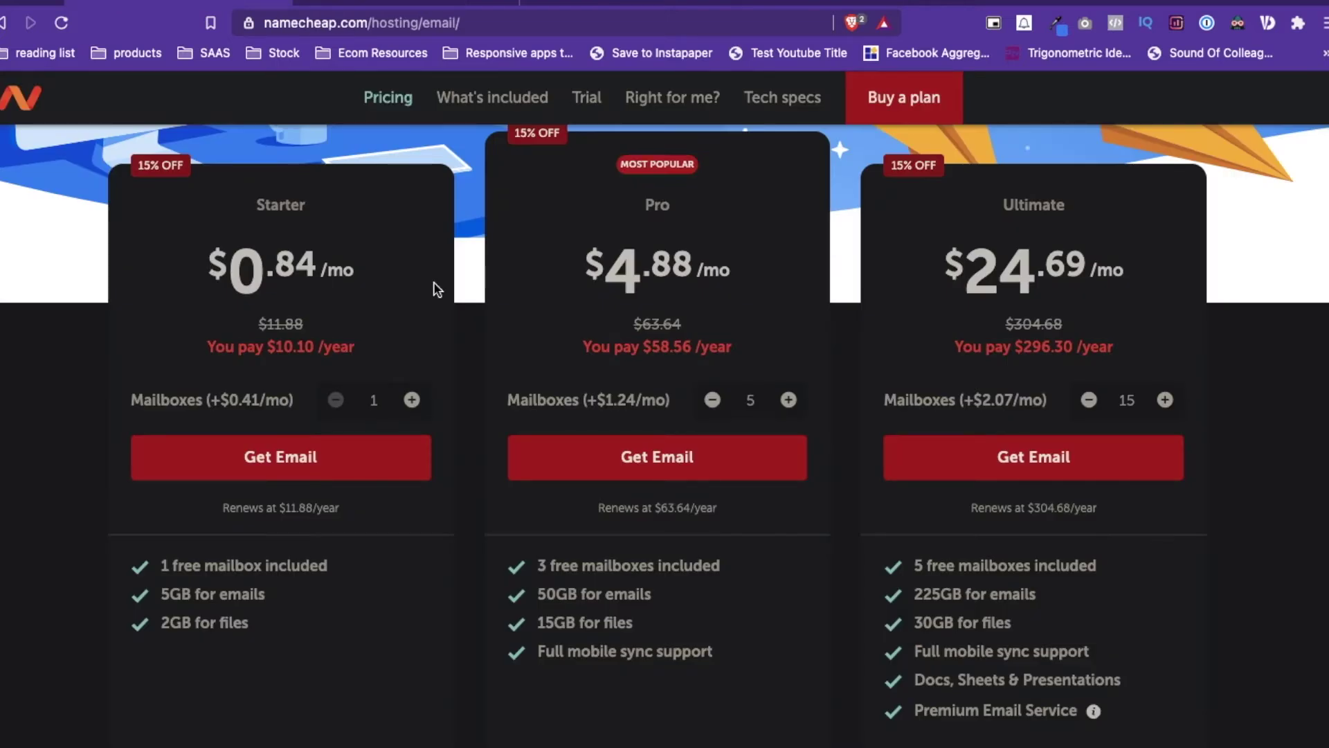
Step: Raise Starter to 3 mailboxes ($19.86/year) and compare its 2GB file storage with Migadu
double_click(416, 399)
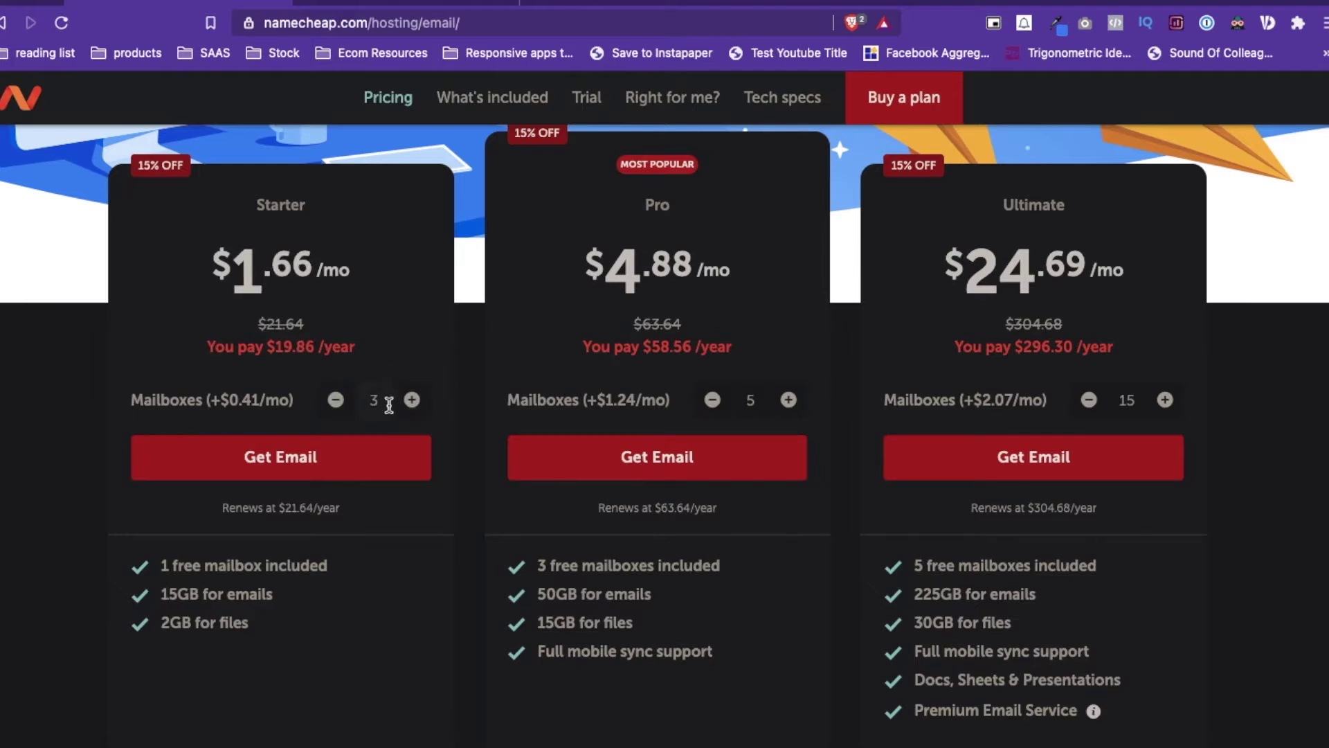
left_click_drag(208, 347, 376, 353)
left_click(399, 2)
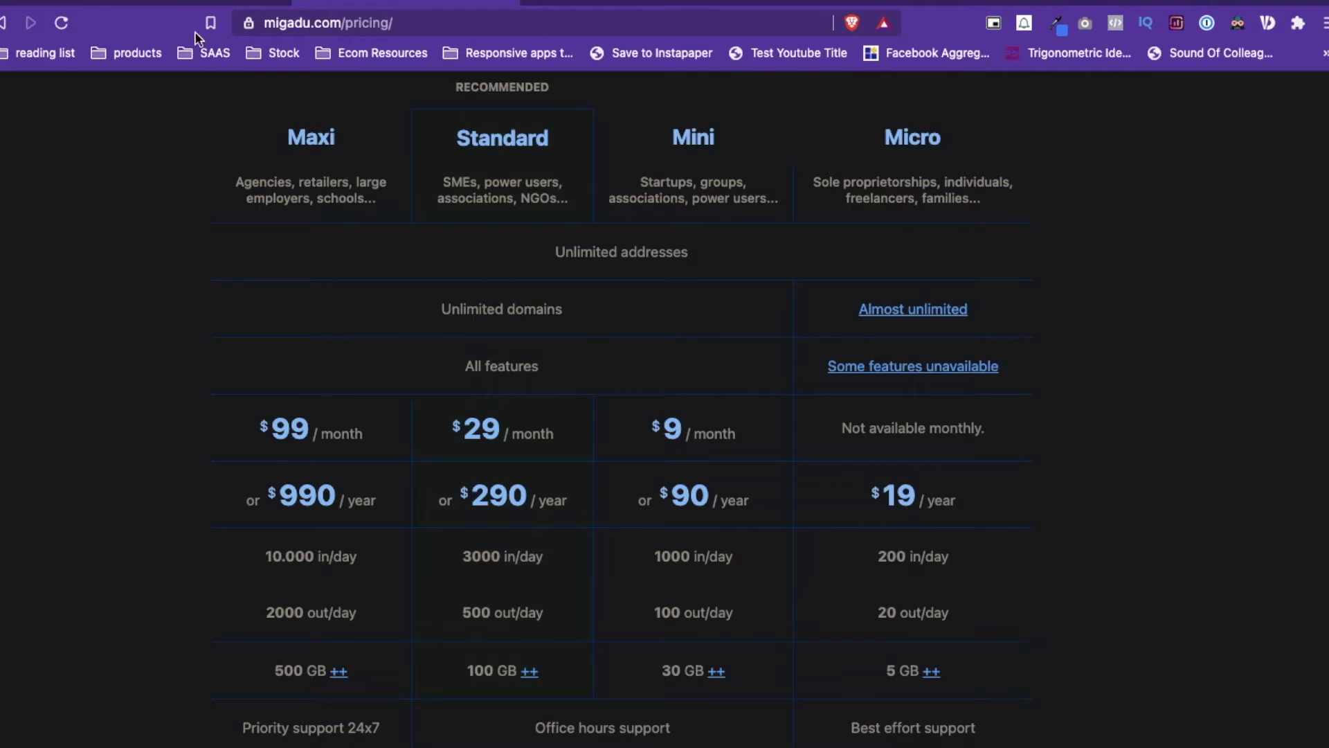
left_click(196, 4)
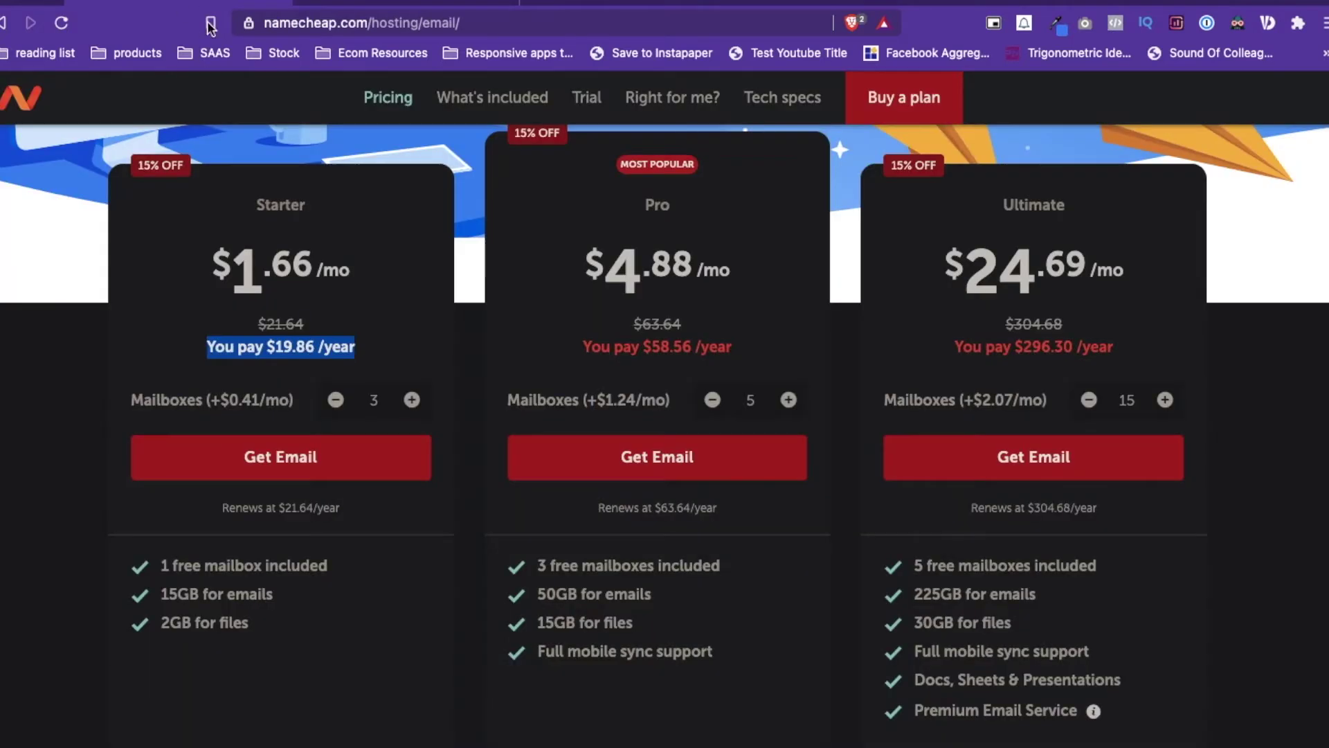
left_click(378, 542)
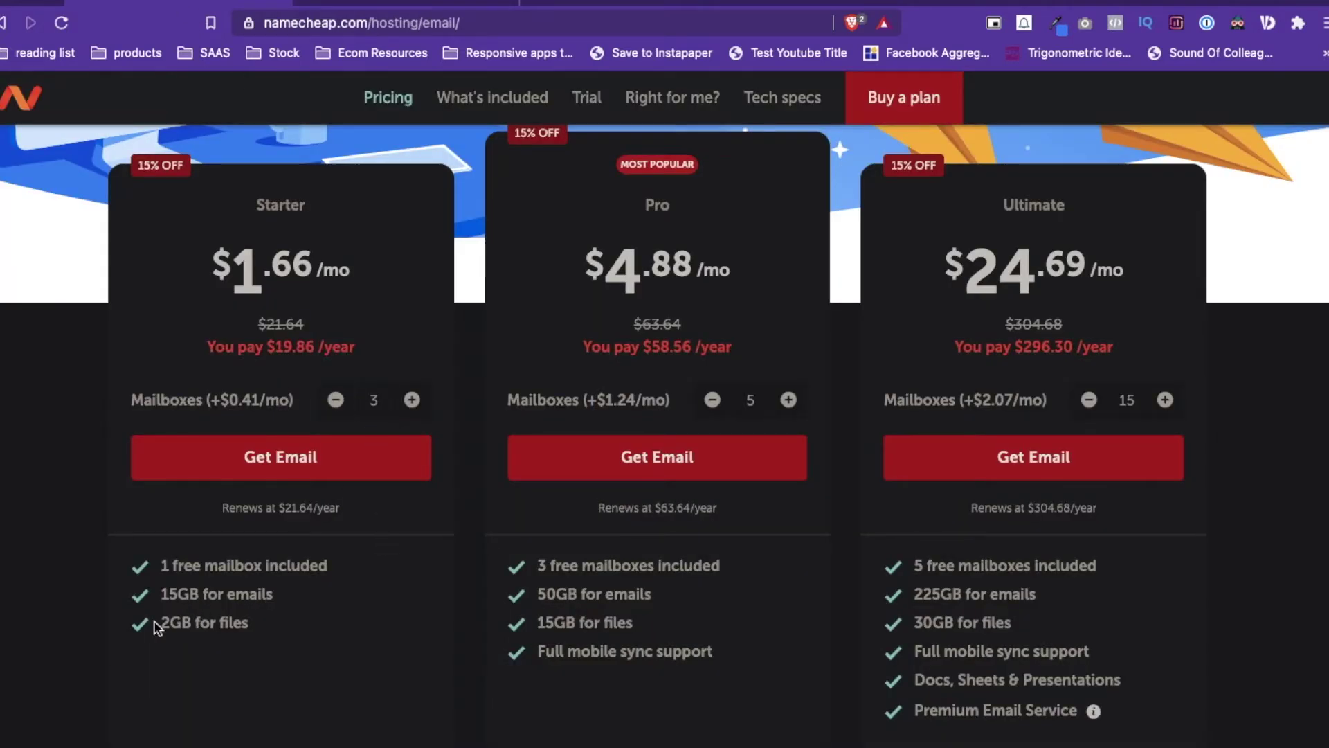
left_click_drag(158, 627, 273, 627)
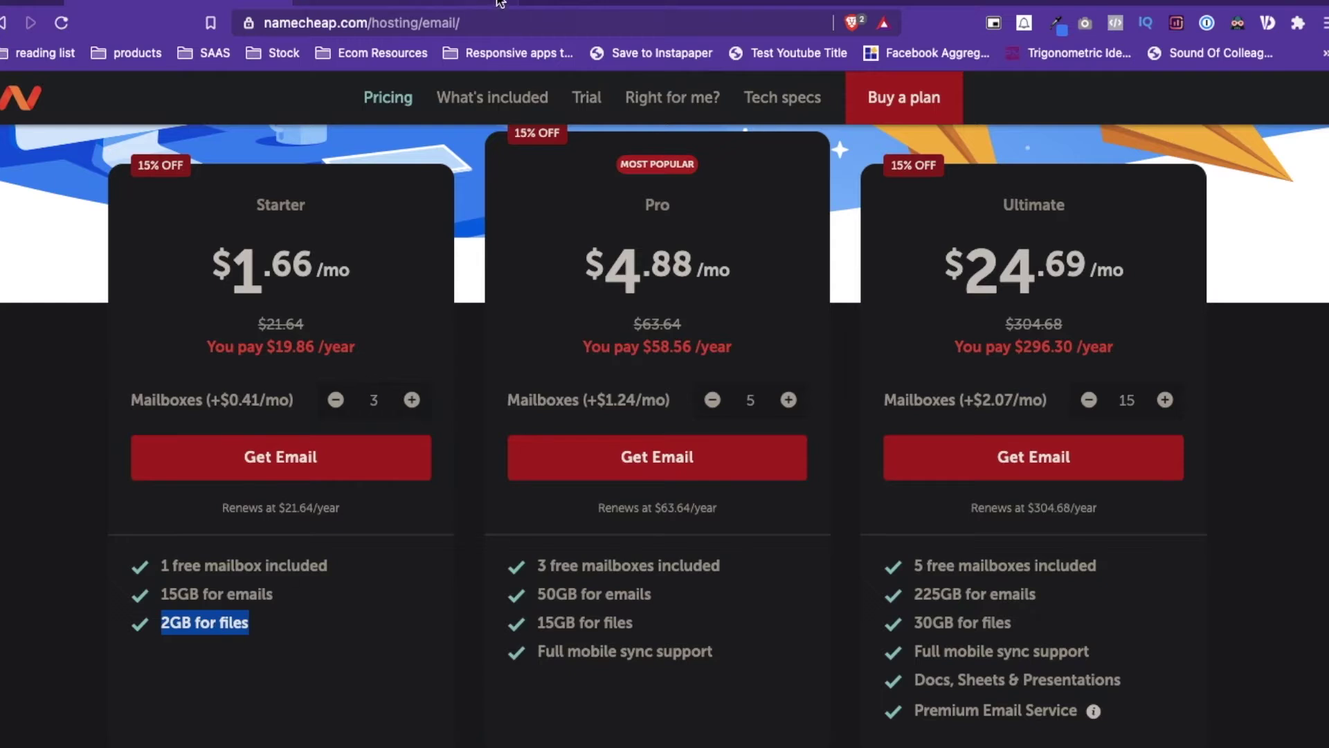
left_click(459, 3)
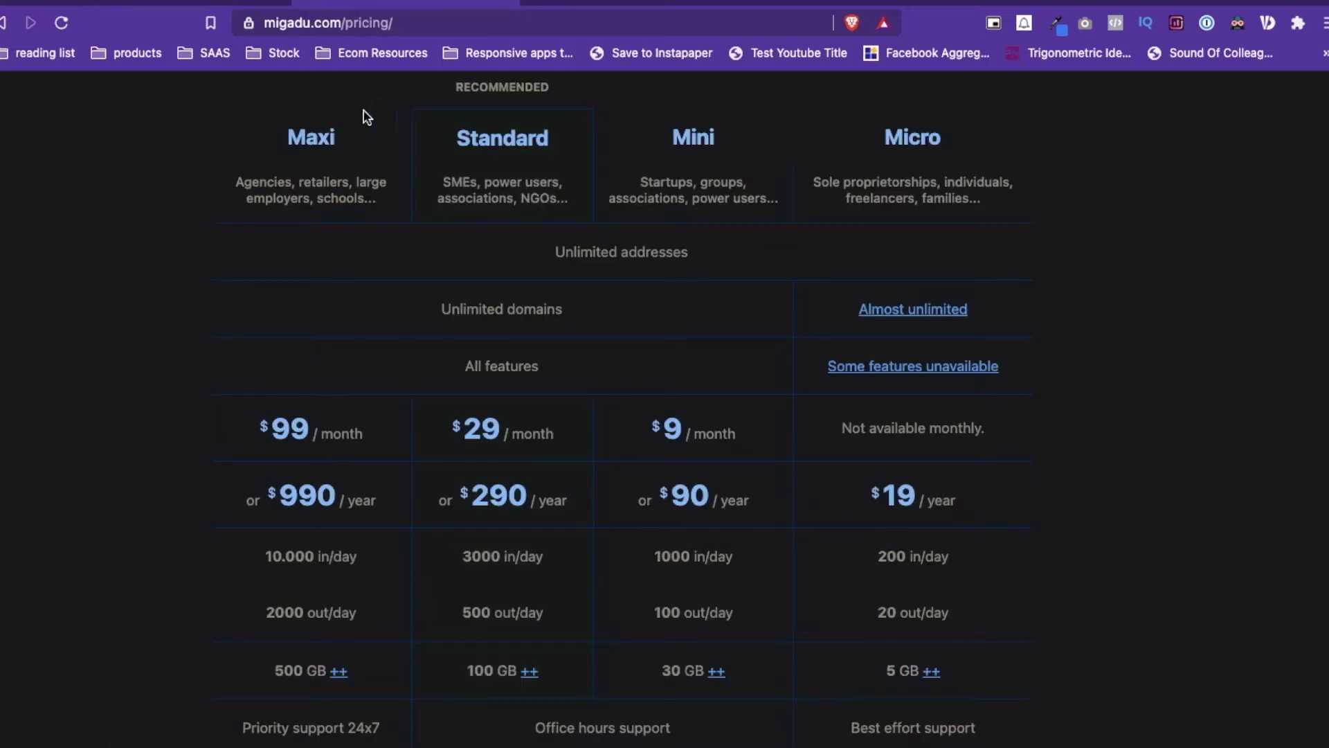
left_click(219, 5)
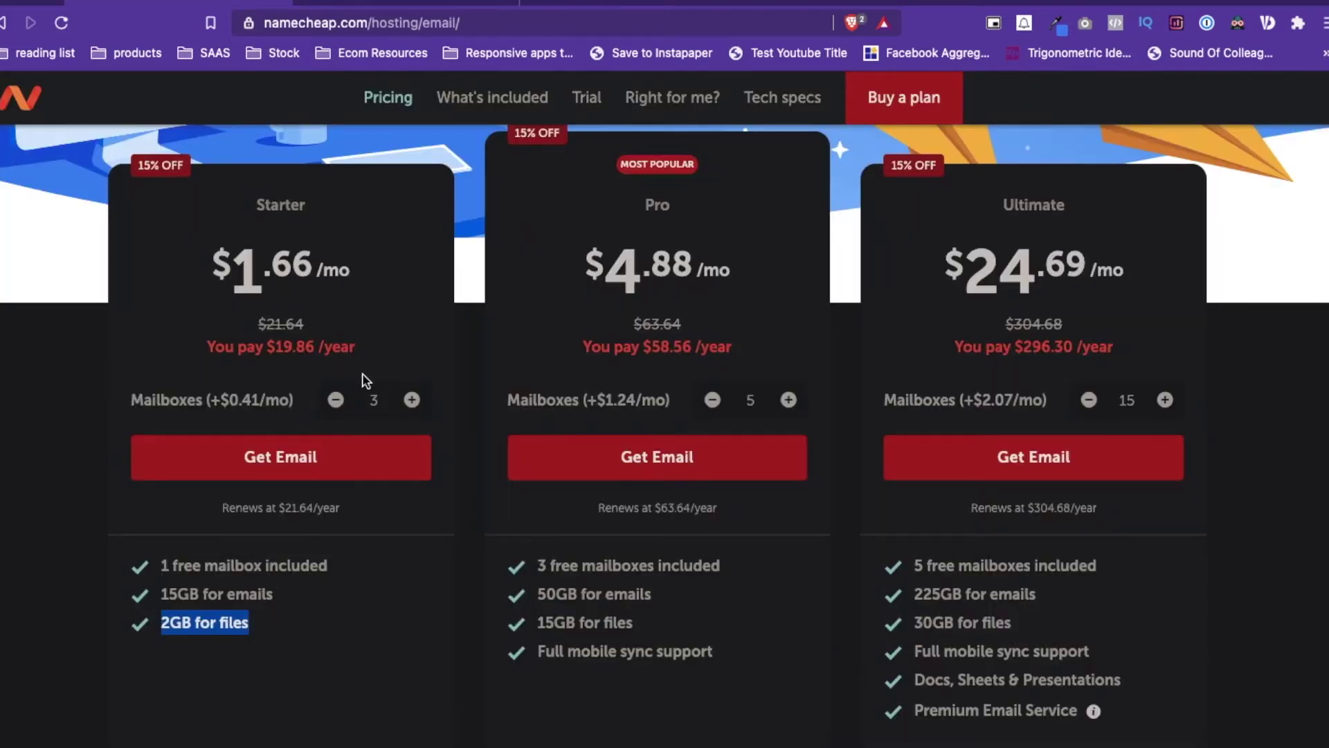
Step: Drop Pro to 3 mailboxes ($28.80/year), check its 15GB file storage, then view Migadu
left_click(530, 5)
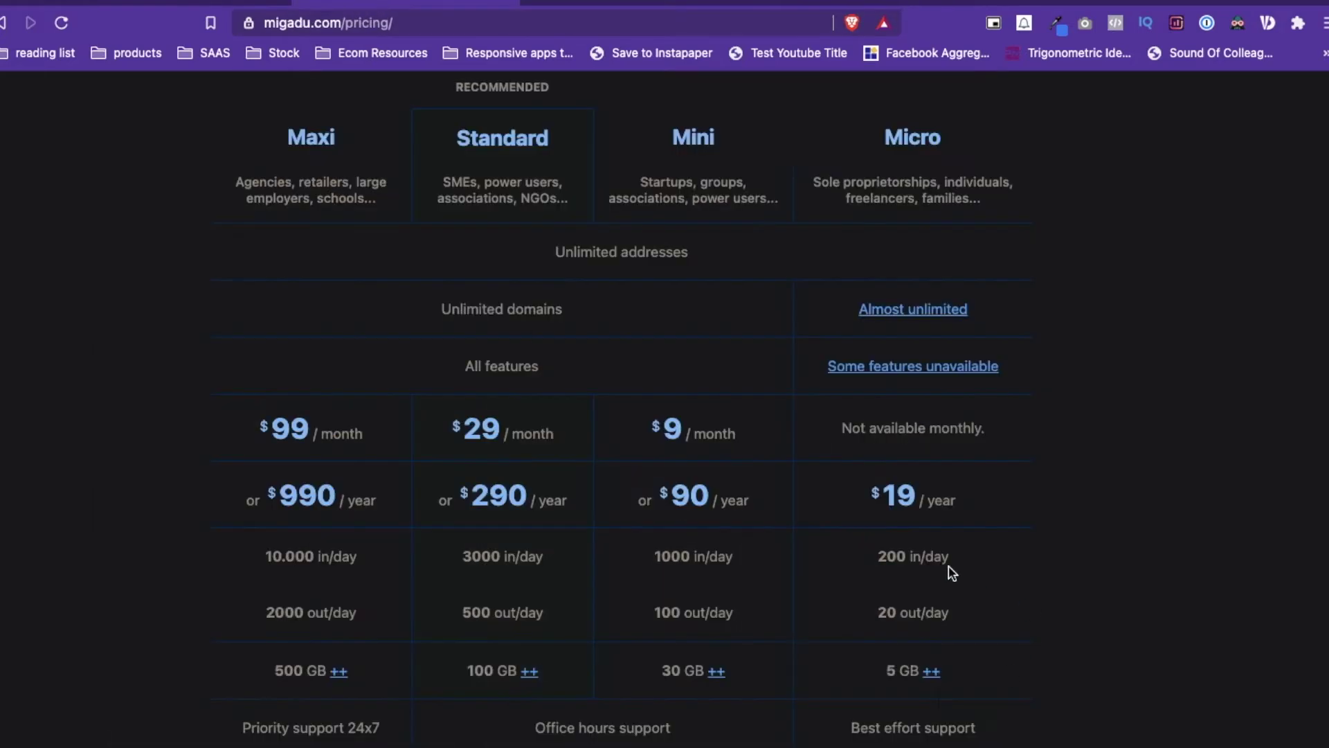
left_click(223, 4)
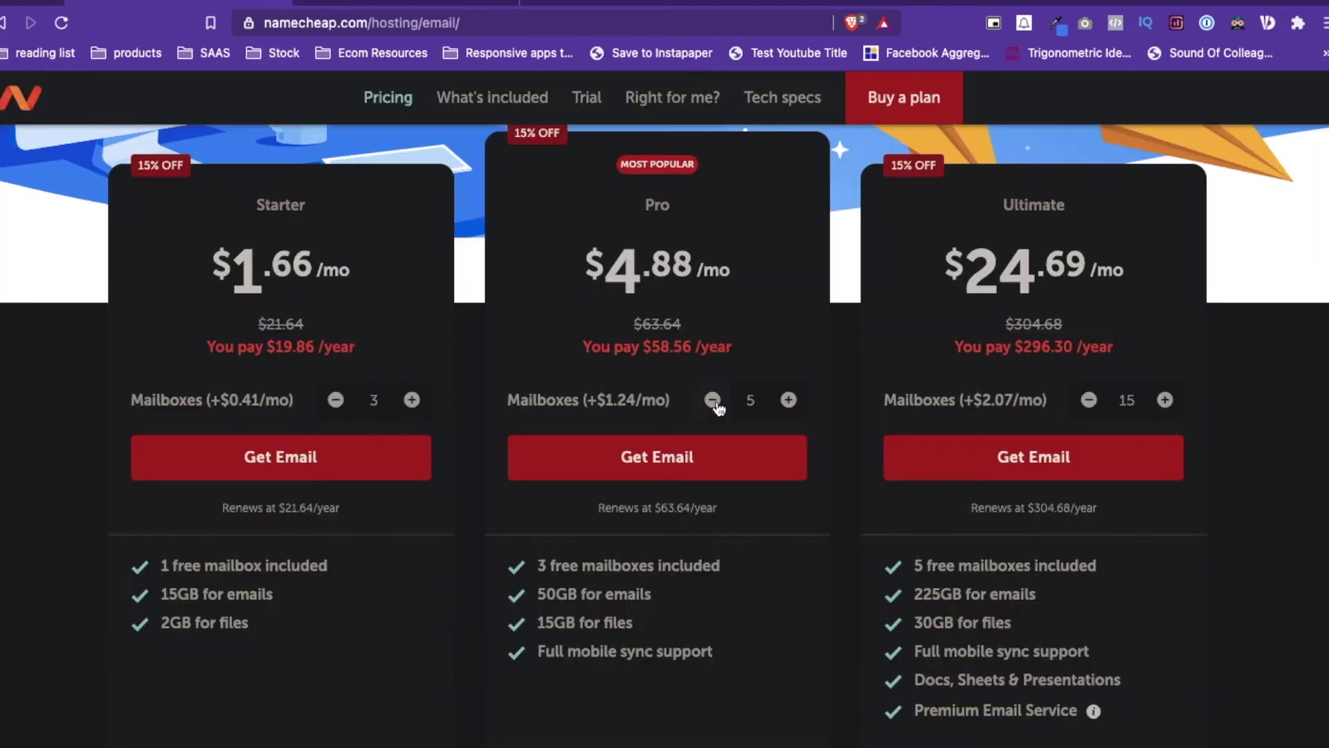
left_click(712, 400)
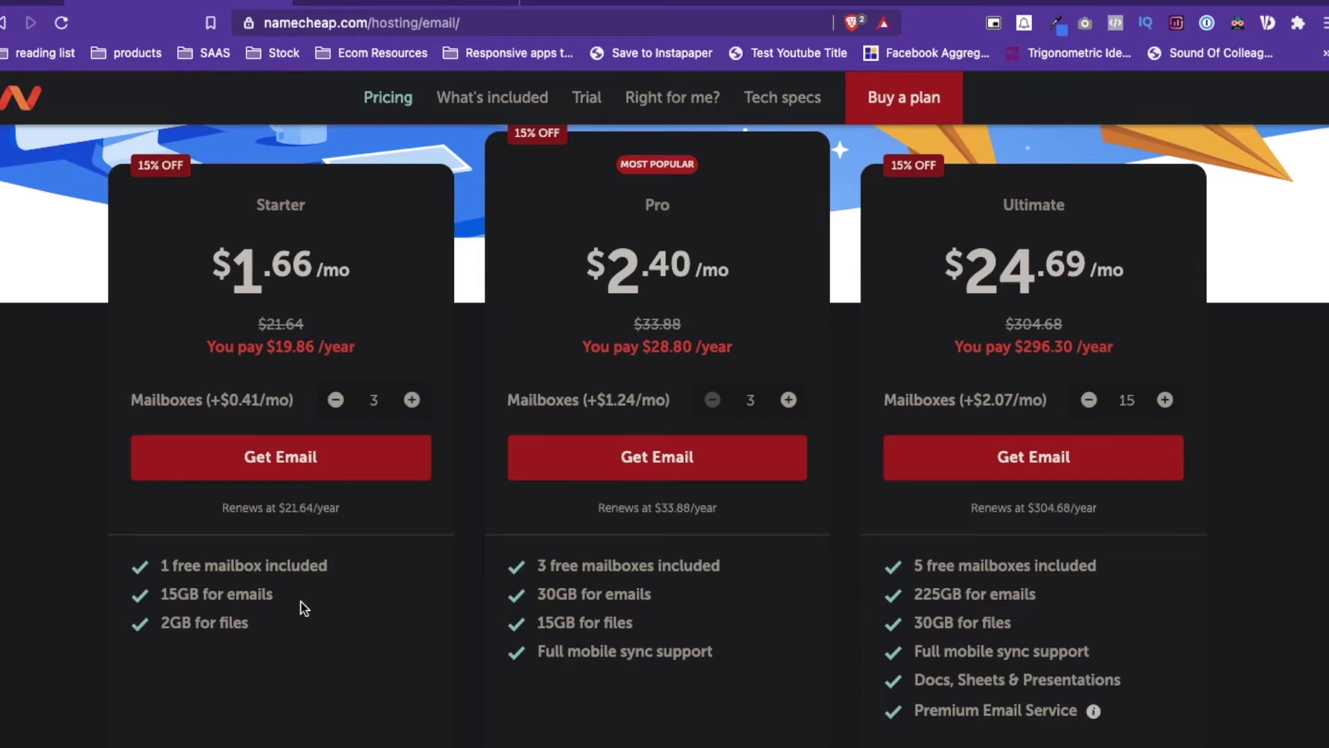
left_click_drag(161, 621, 308, 644)
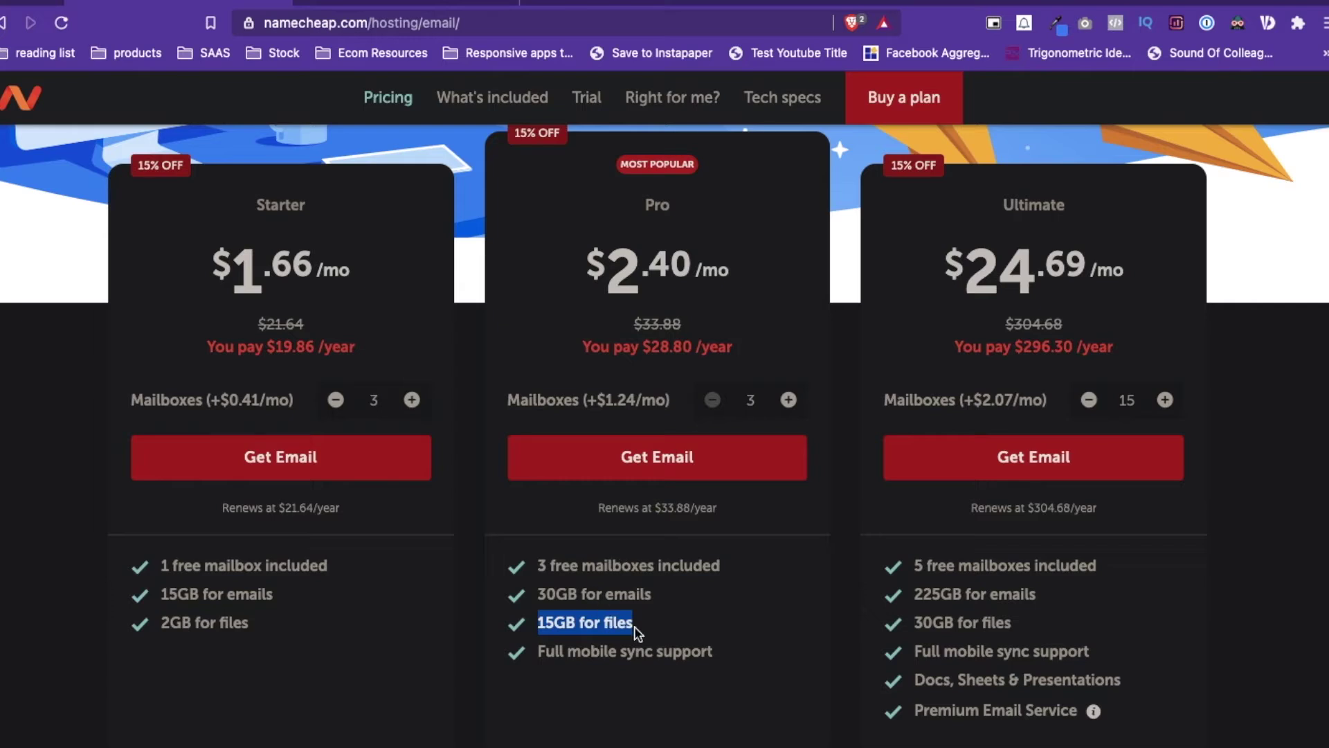
left_click(734, 402)
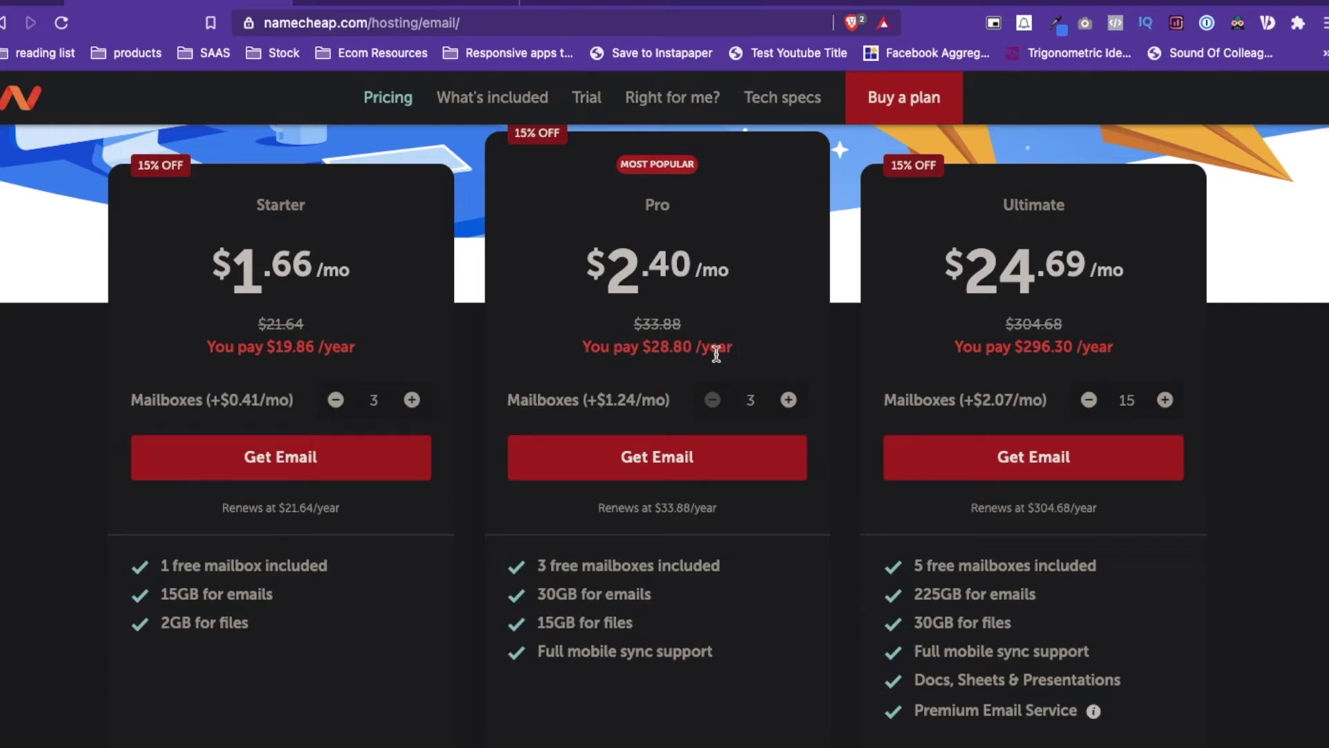
left_click(454, 6)
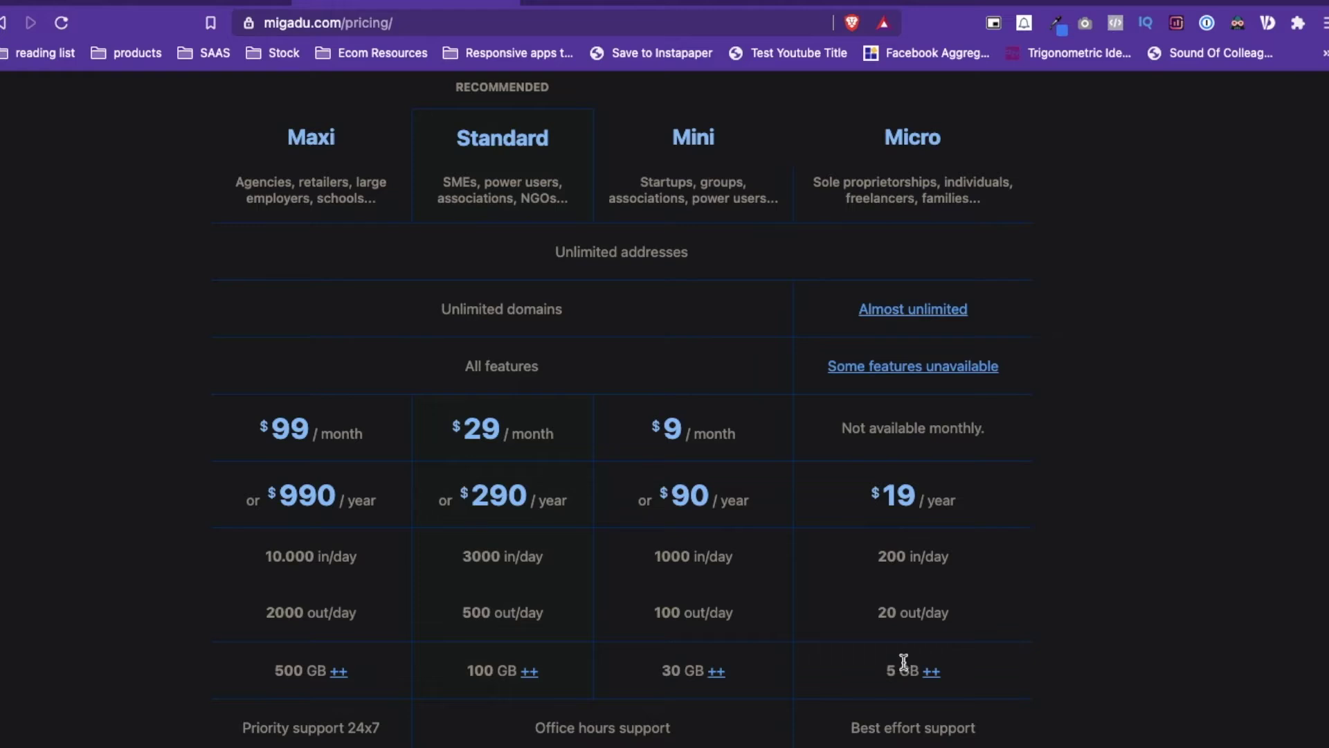
key("ctrl+Tab")
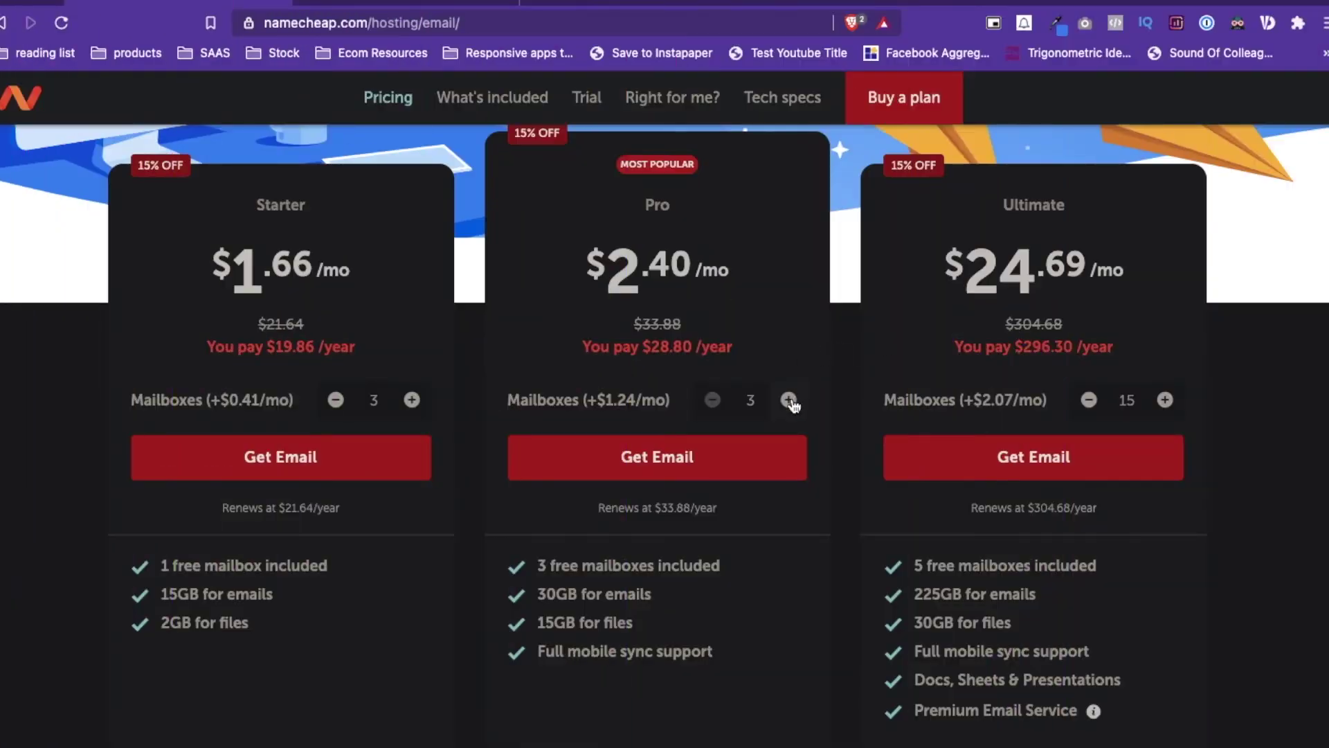
Step: Raise Pro to 7 mailboxes ($88.32/year) and compare its file storage with Ultimate's 30GB
left_click(789, 400)
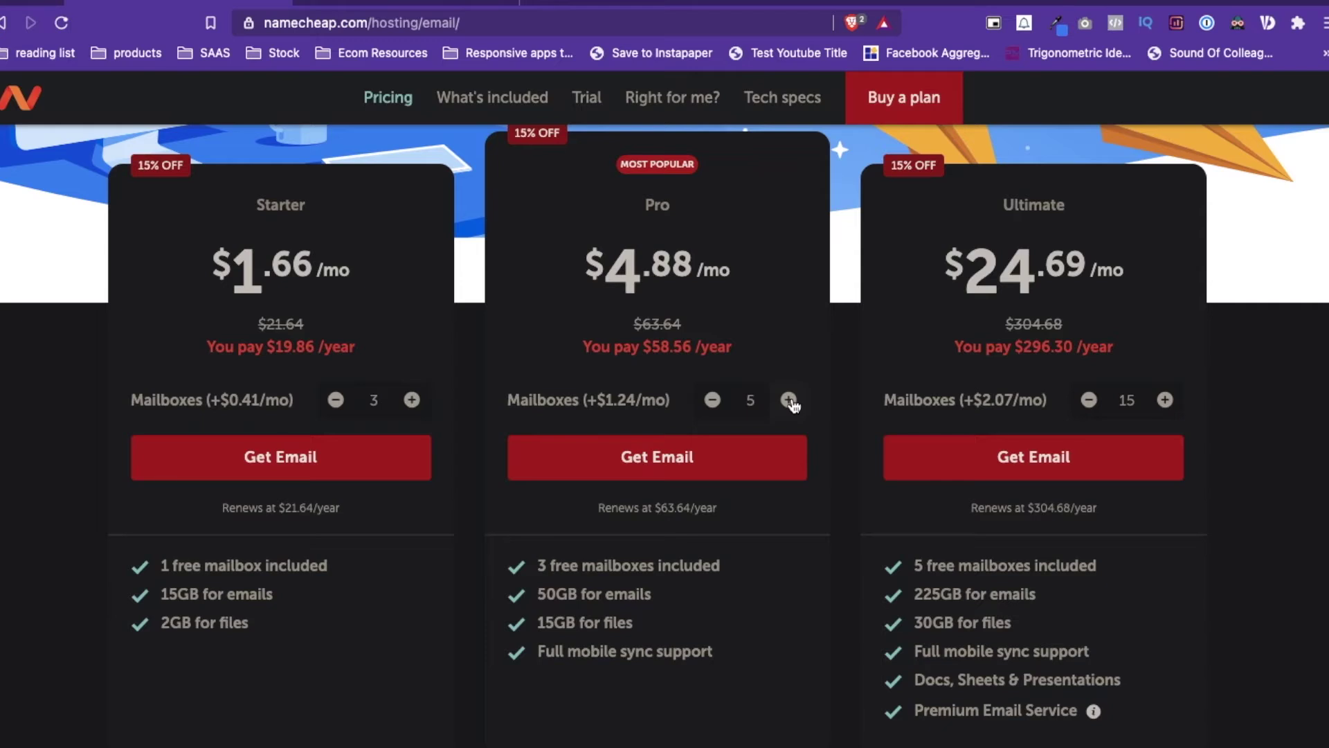
left_click(790, 400)
left_click(789, 399)
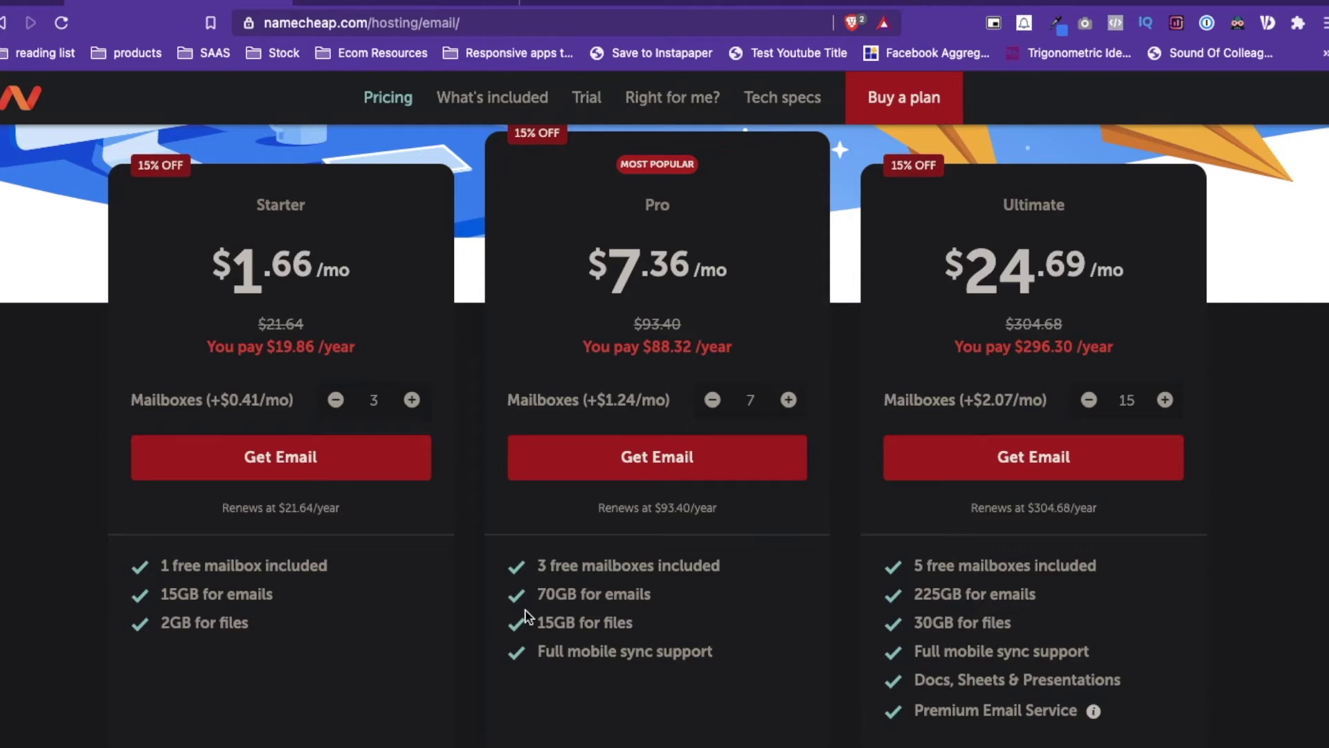
left_click_drag(538, 620, 633, 621)
left_click_drag(914, 623, 1013, 623)
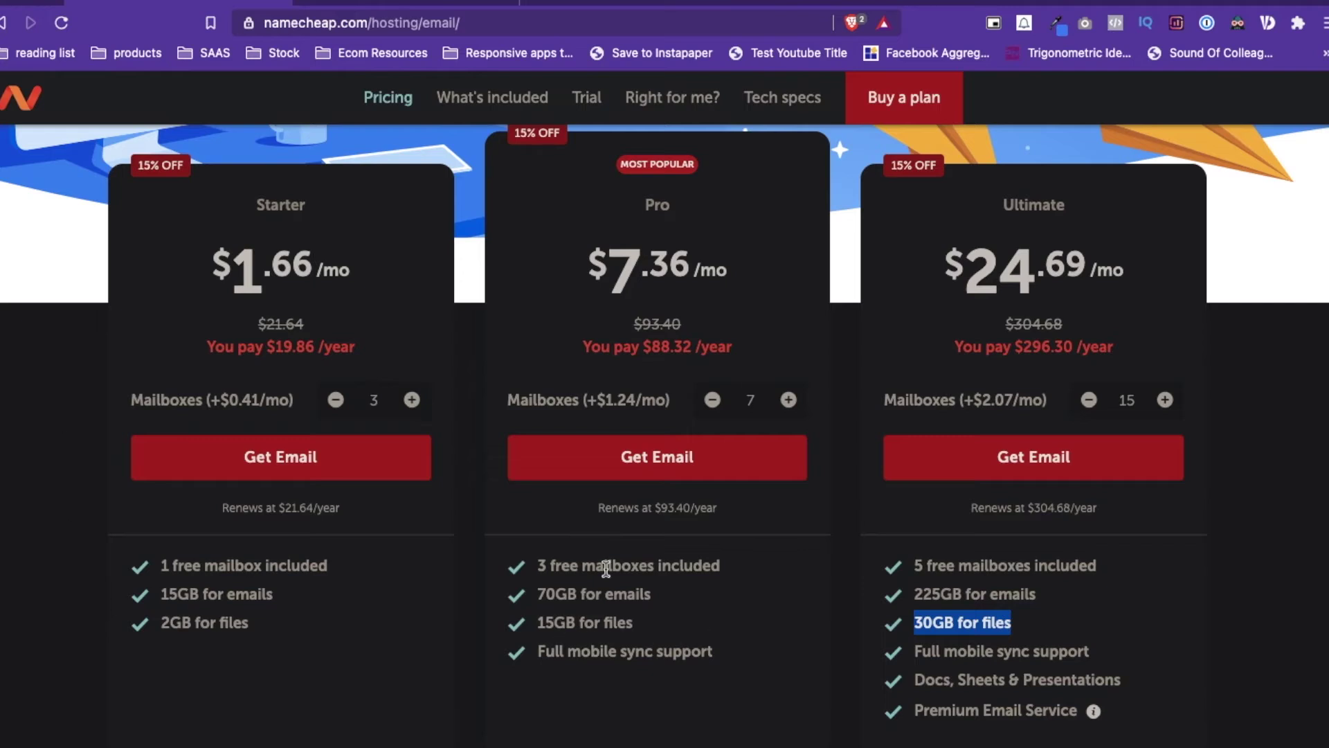
left_click(803, 515)
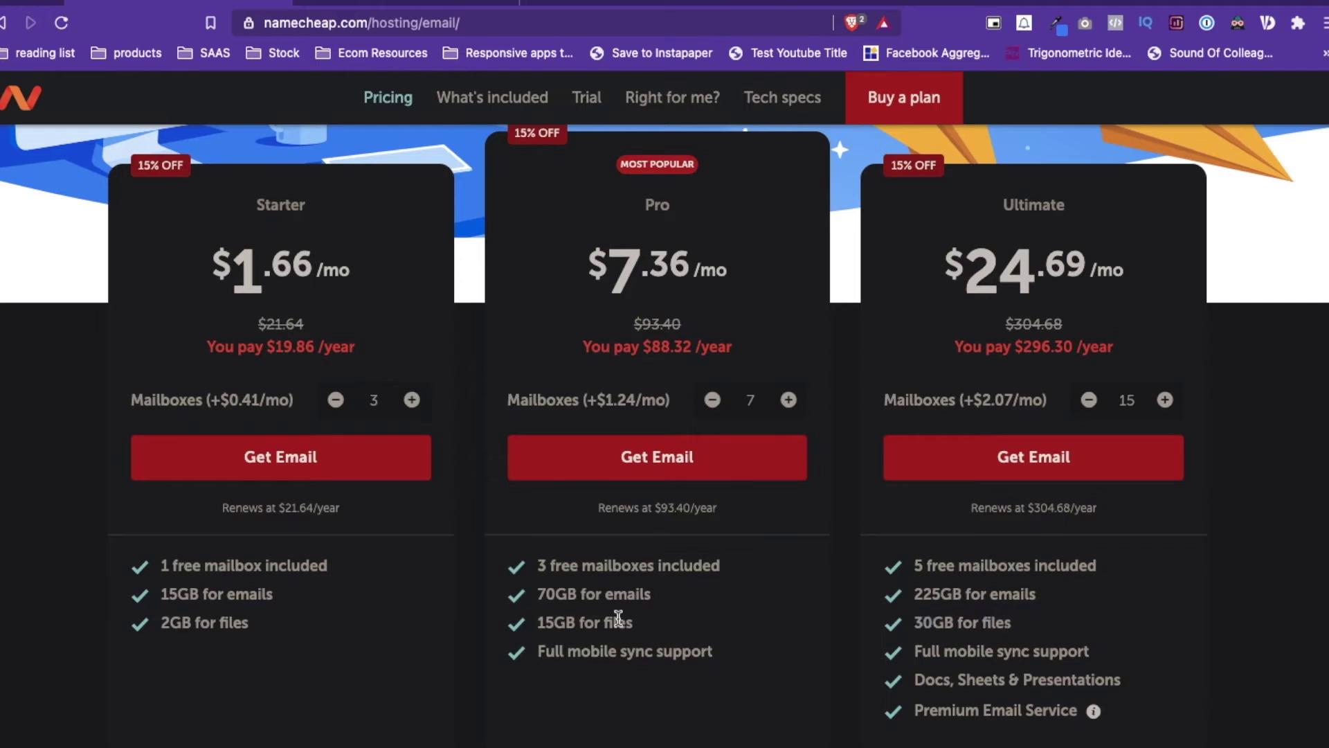
left_click_drag(545, 622, 722, 626)
left_click(722, 627)
left_click_drag(643, 349, 746, 358)
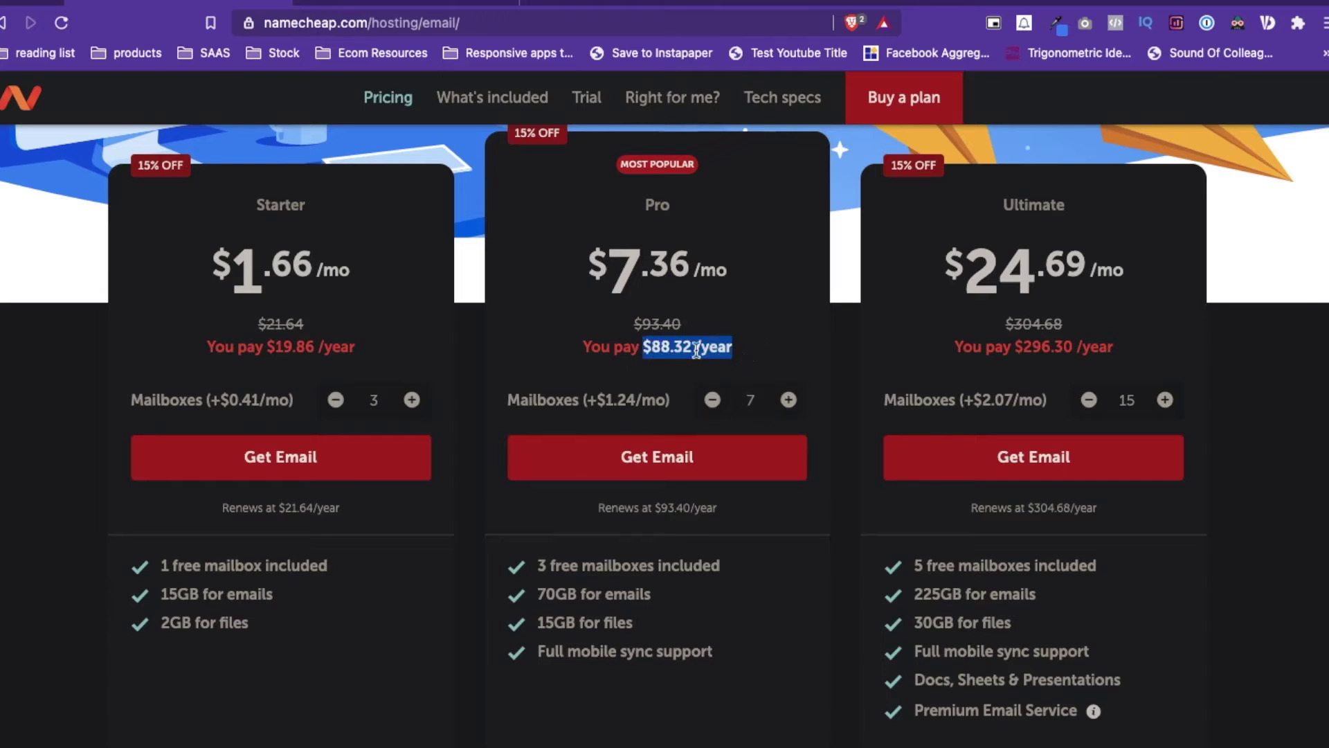
left_click(386, 6)
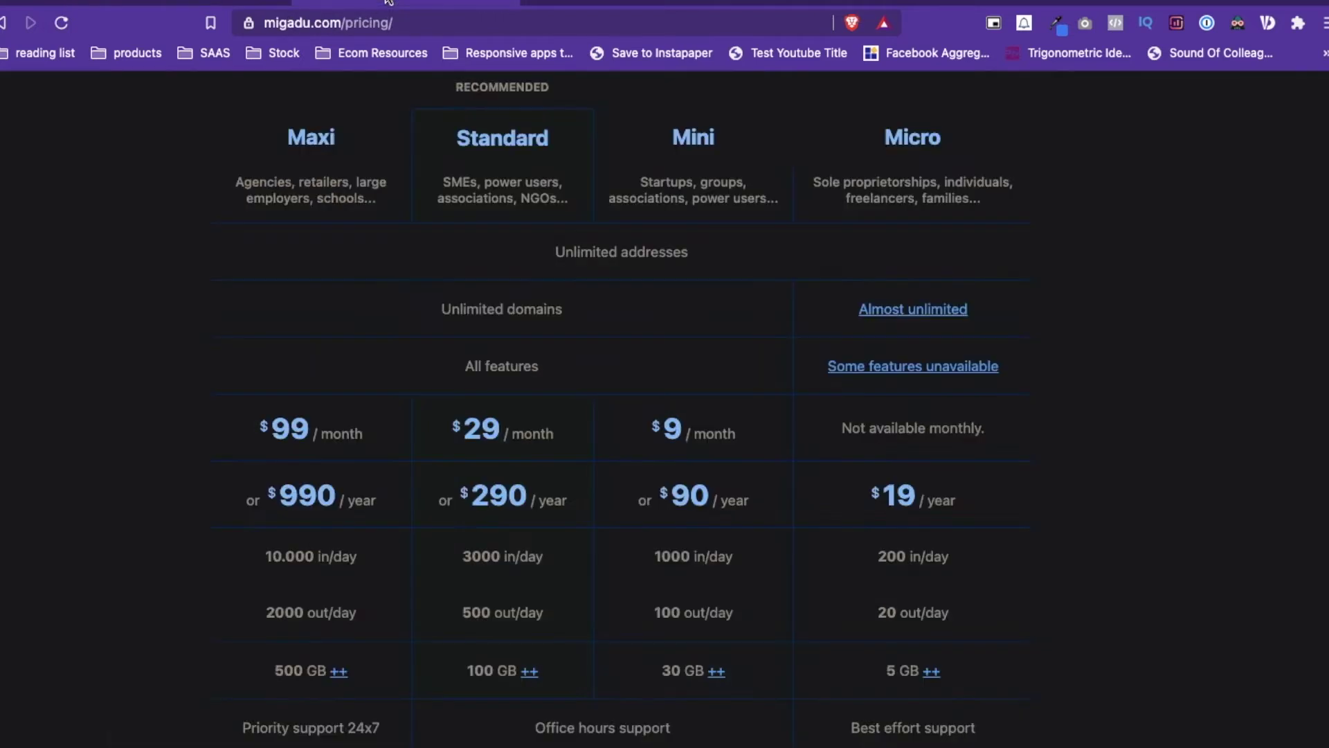
double_click(694, 137)
left_click_drag(654, 491, 753, 499)
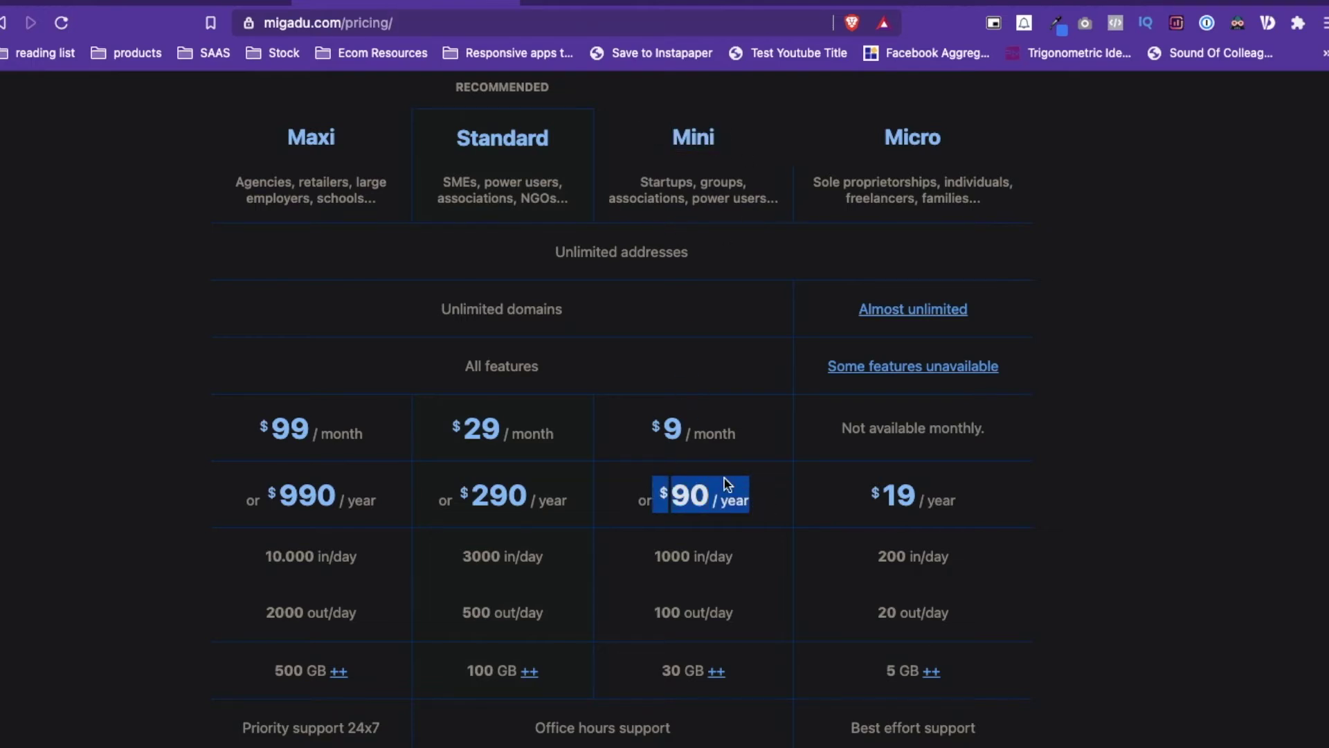
left_click_drag(659, 490, 779, 493)
left_click_drag(660, 669, 704, 669)
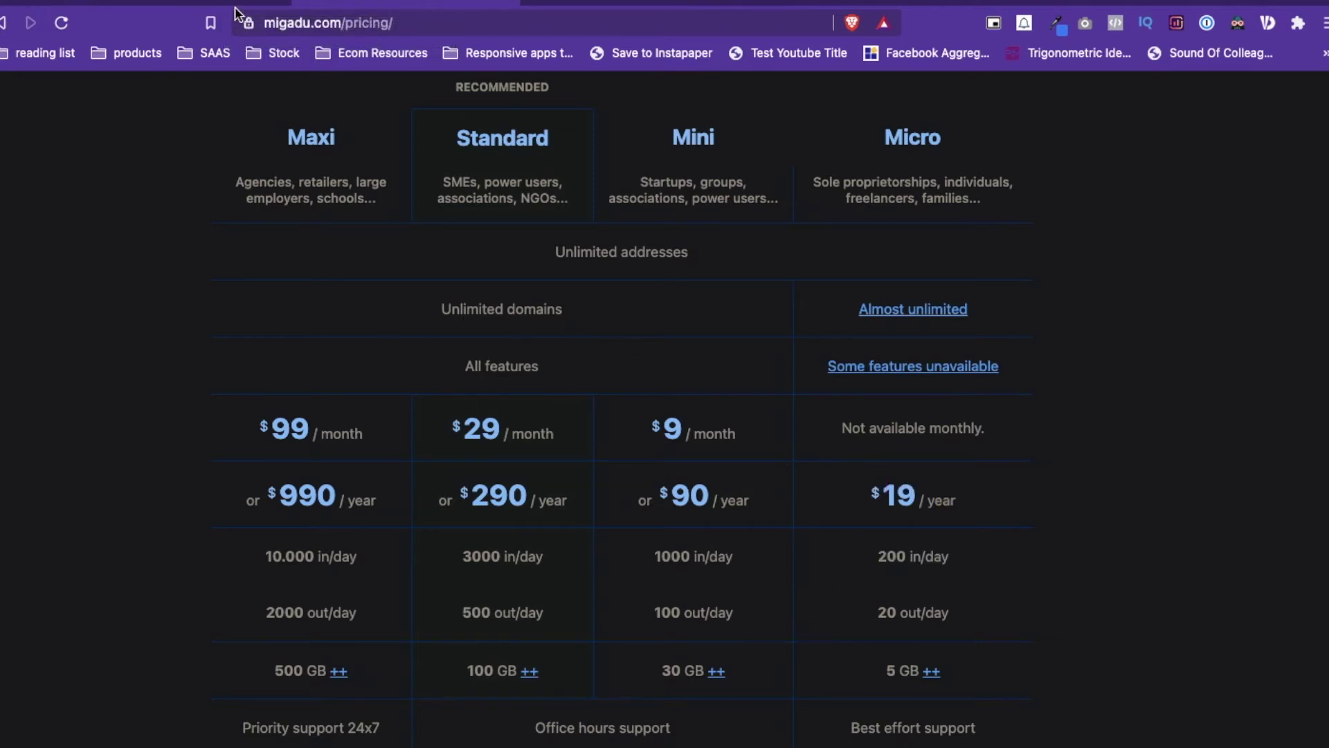
left_click_drag(652, 619, 756, 619)
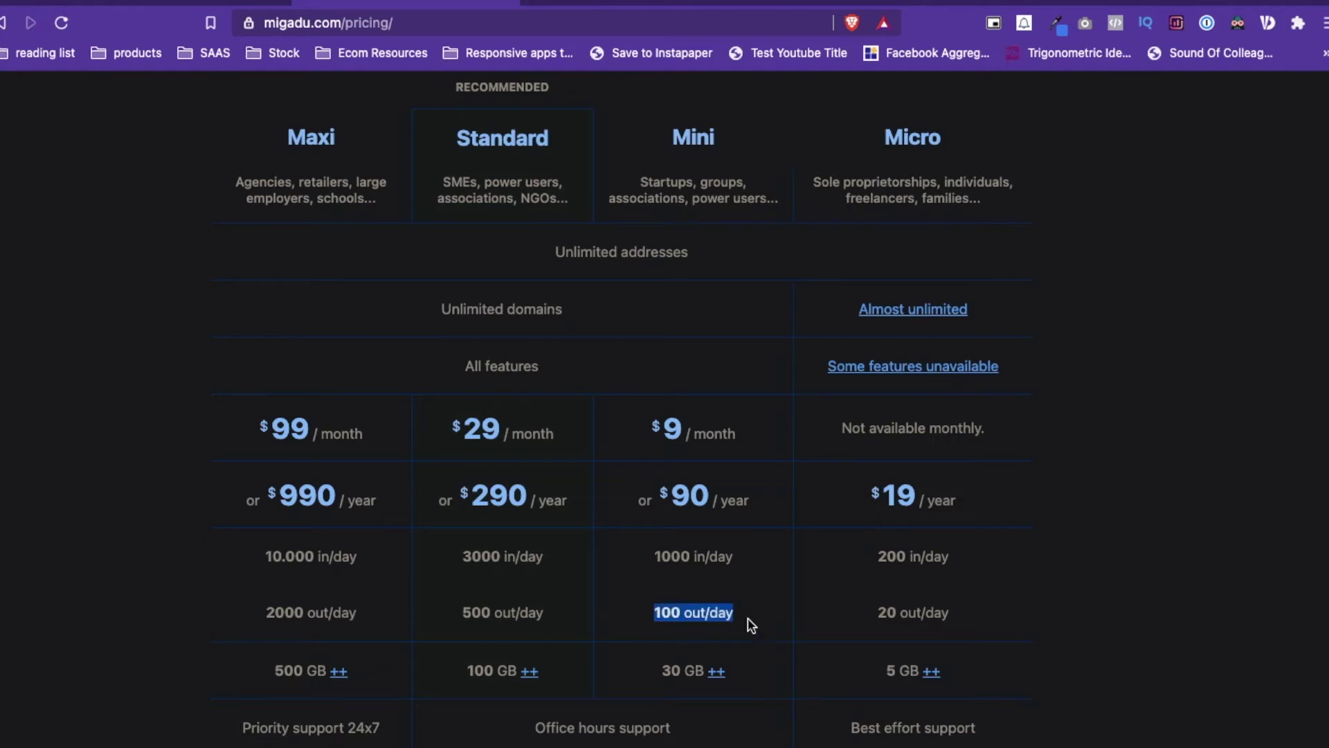
Step: Set Pro and Ultimate to 11 mailboxes each, noting Ultimate's 30GB and $196.78/year
key("ctrl+Tab")
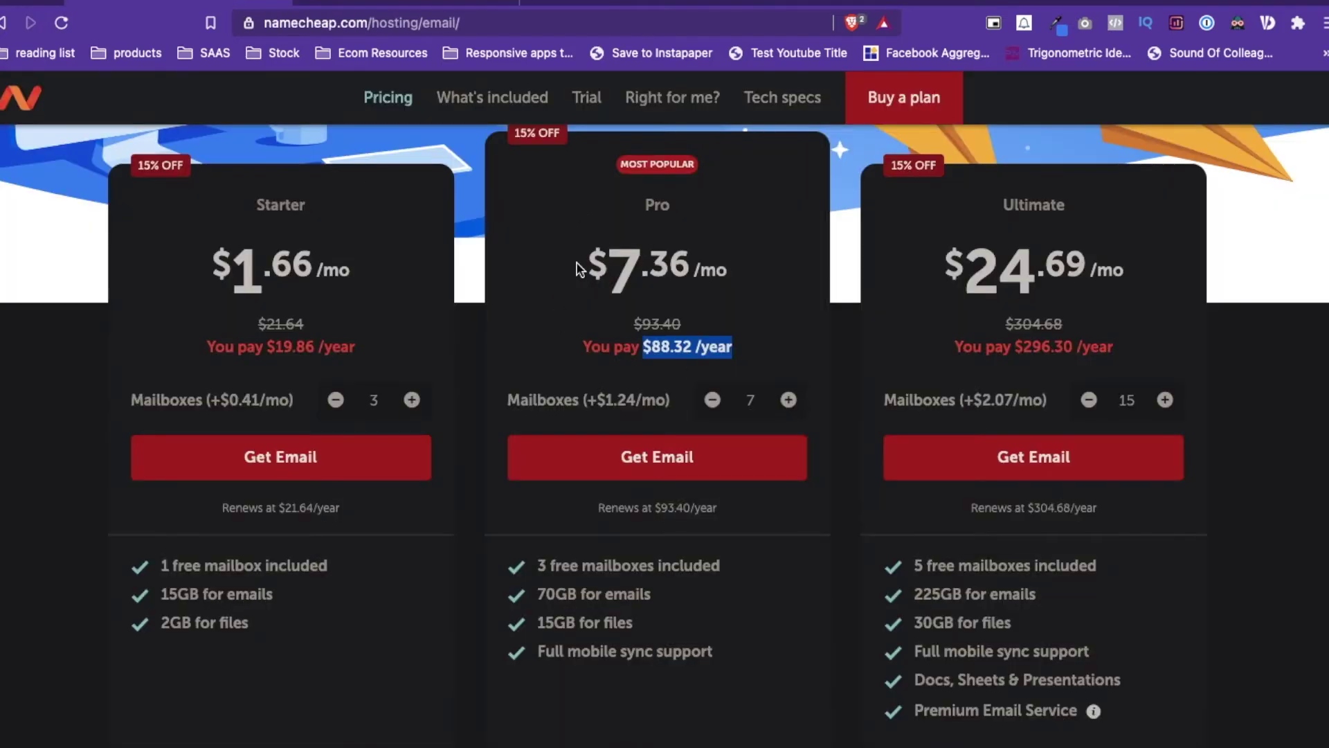
left_click(585, 278)
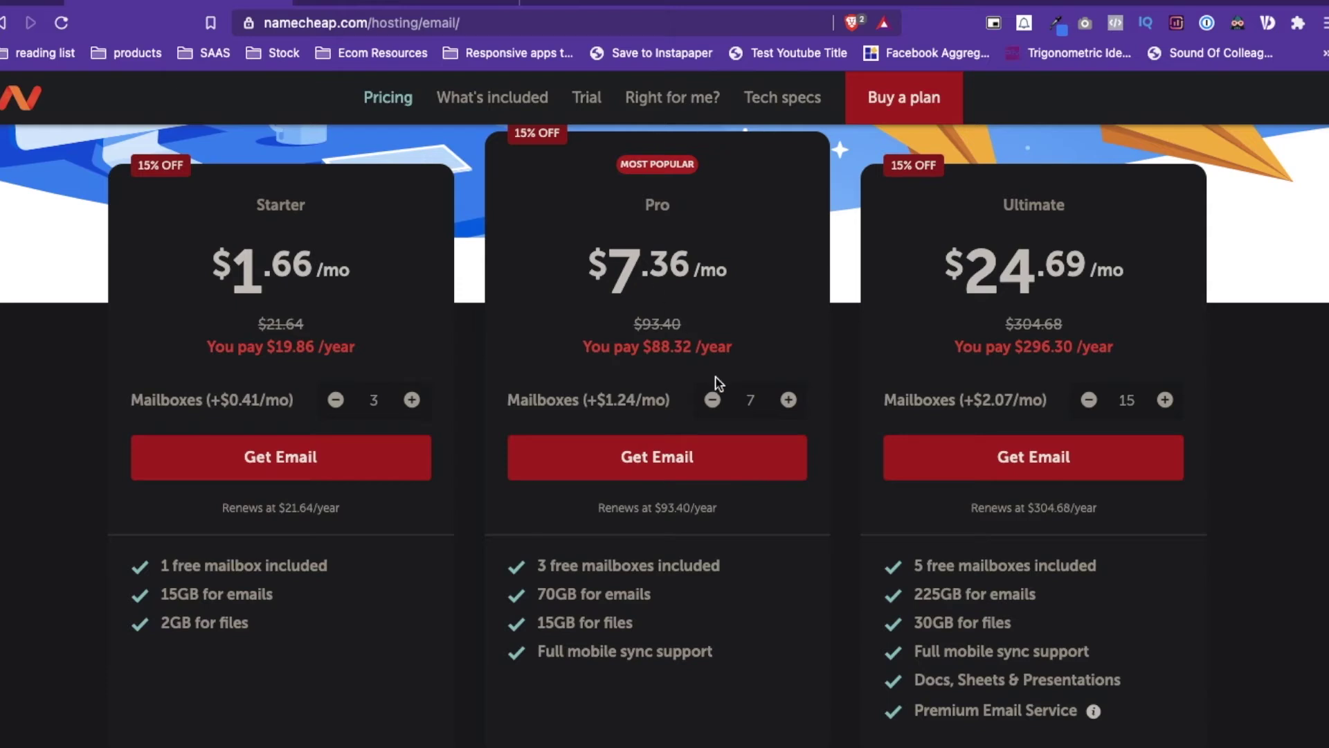
left_click(790, 400)
left_click(789, 400)
left_click(789, 400)
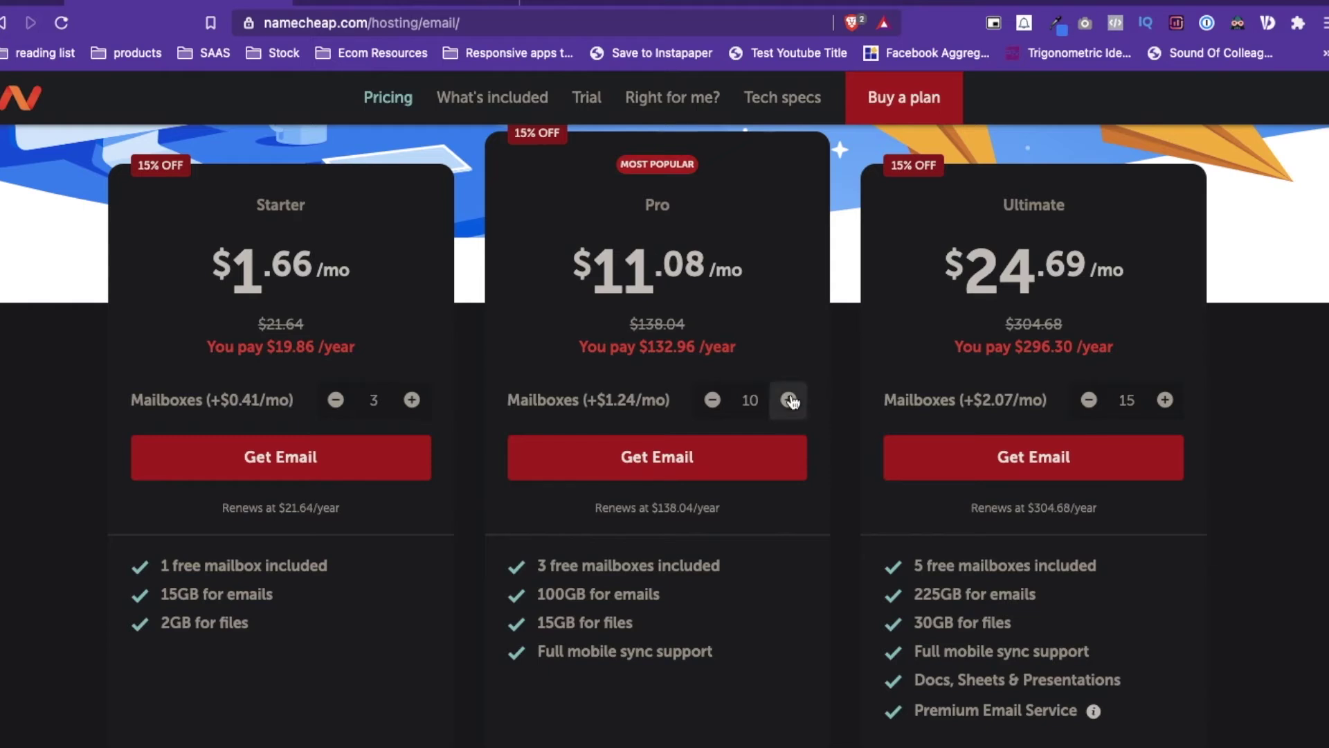
left_click(790, 400)
left_click(1088, 400)
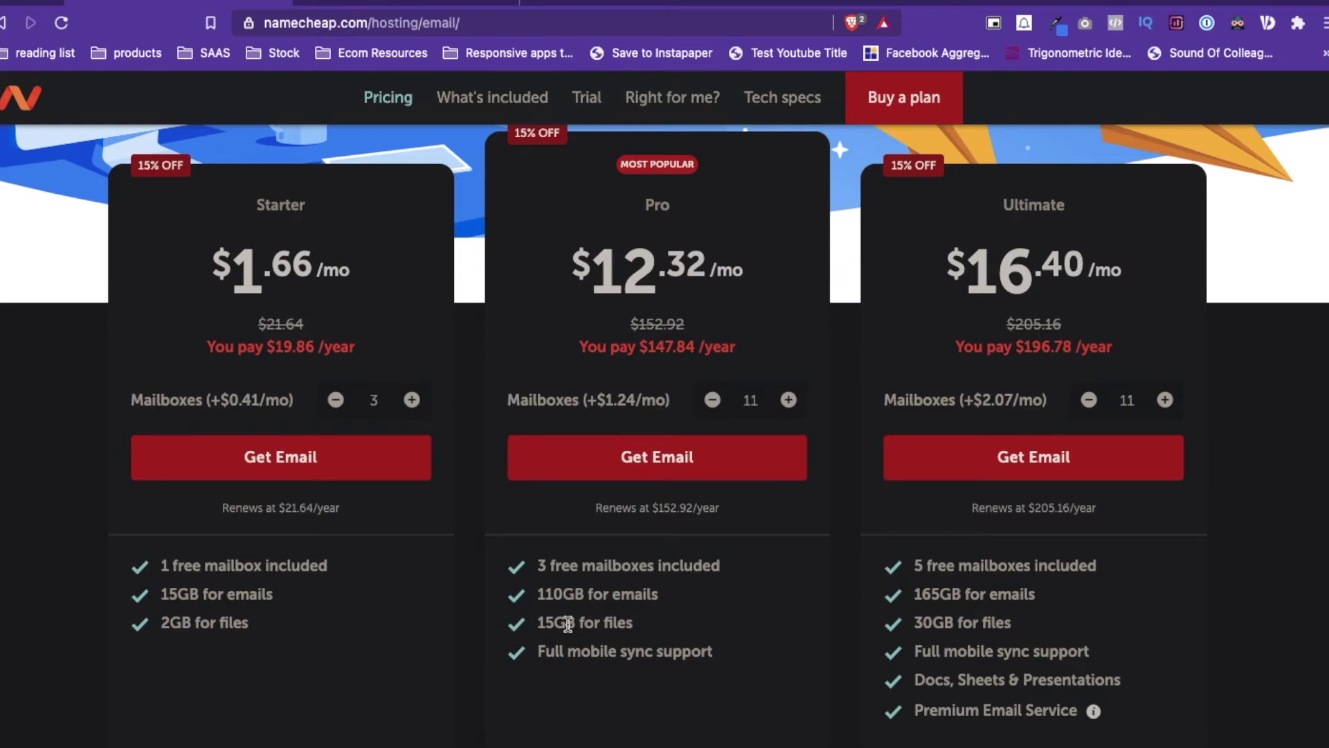
left_click_drag(911, 622, 1015, 623)
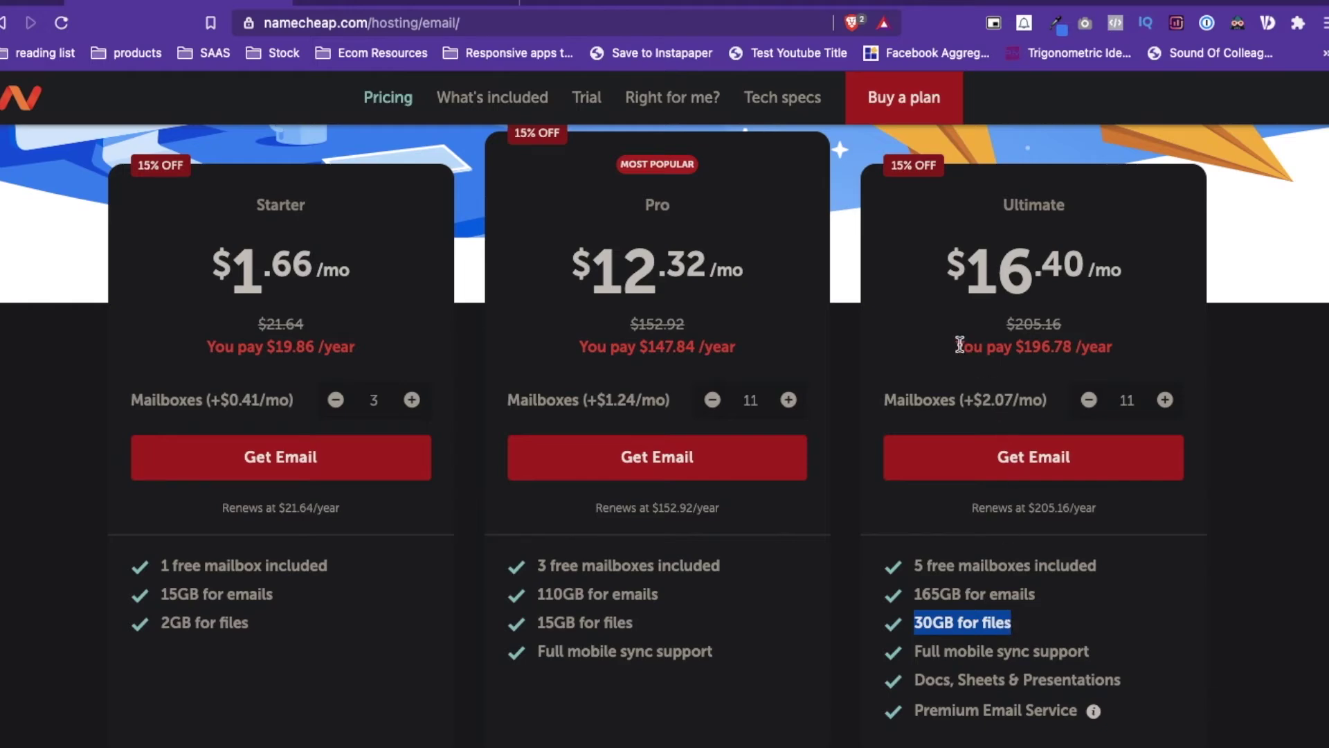
left_click_drag(953, 353, 1152, 352)
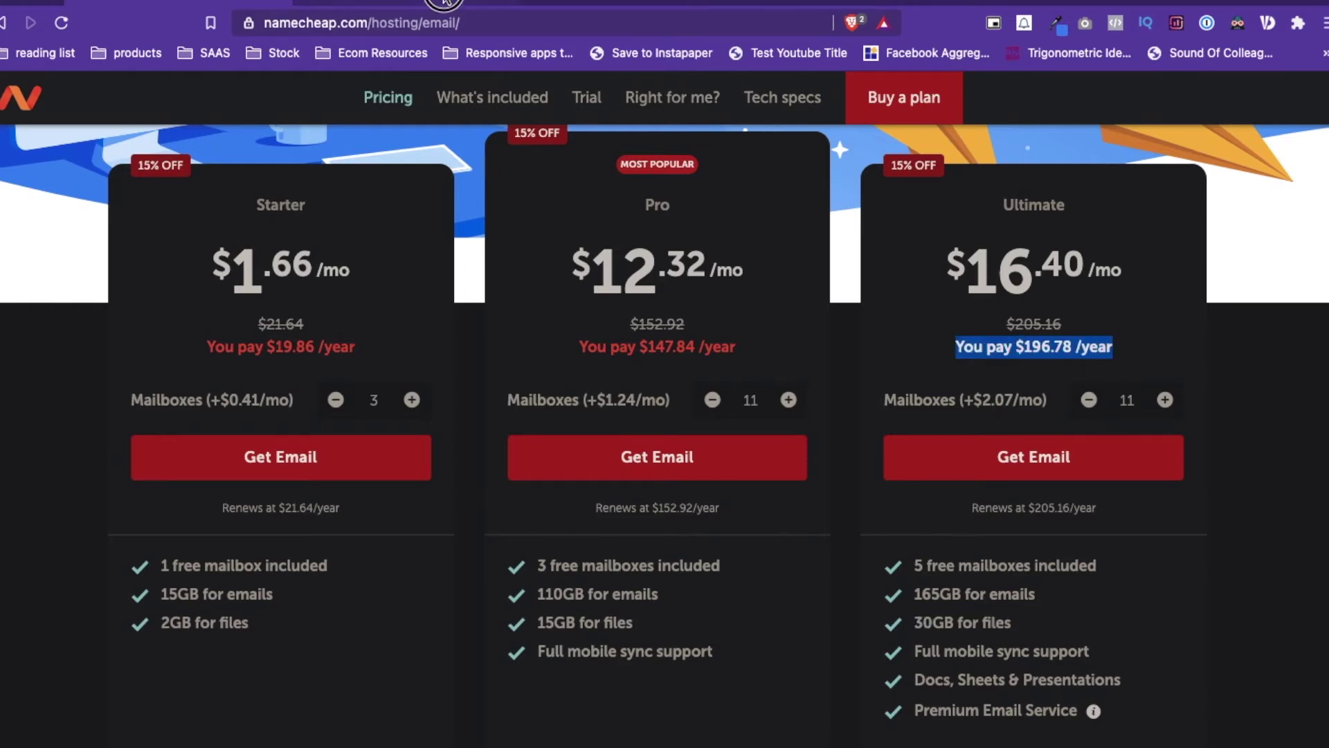
left_click(450, 9)
left_click_drag(662, 670, 704, 672)
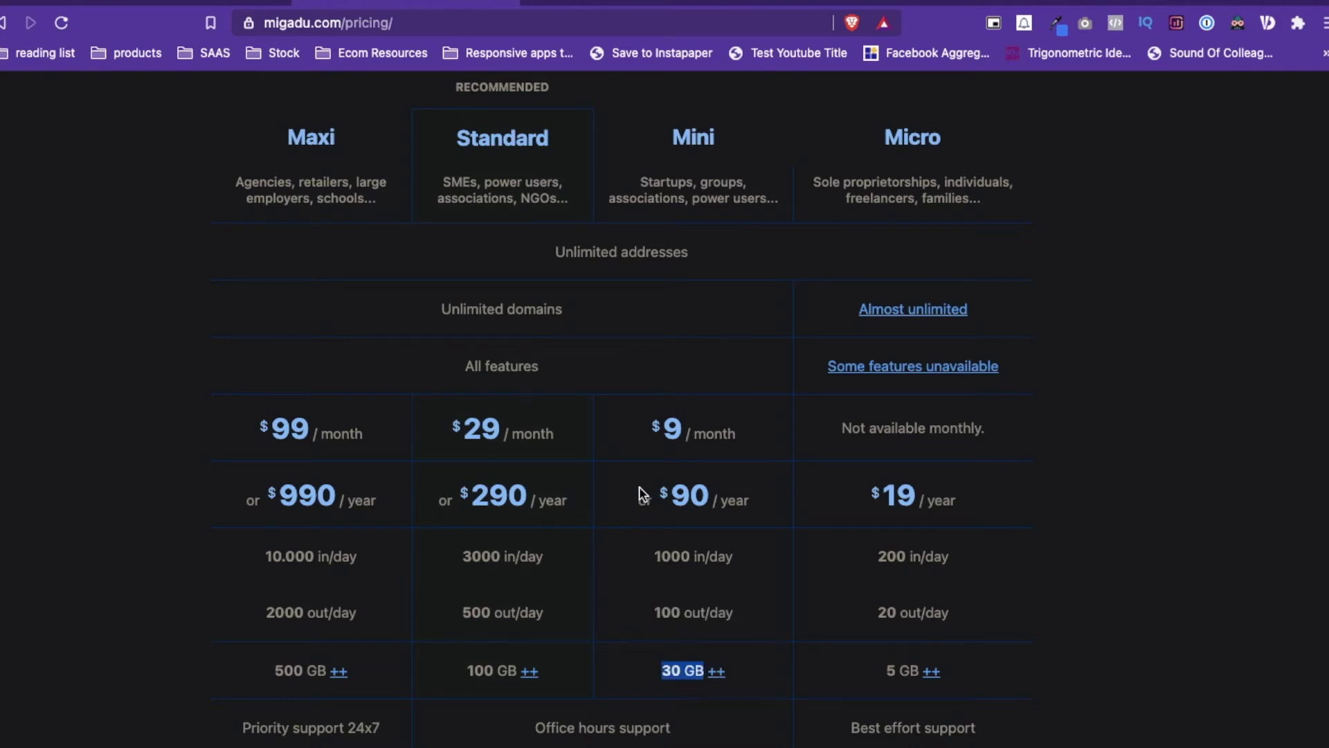
left_click_drag(640, 501, 758, 515)
left_click(758, 514)
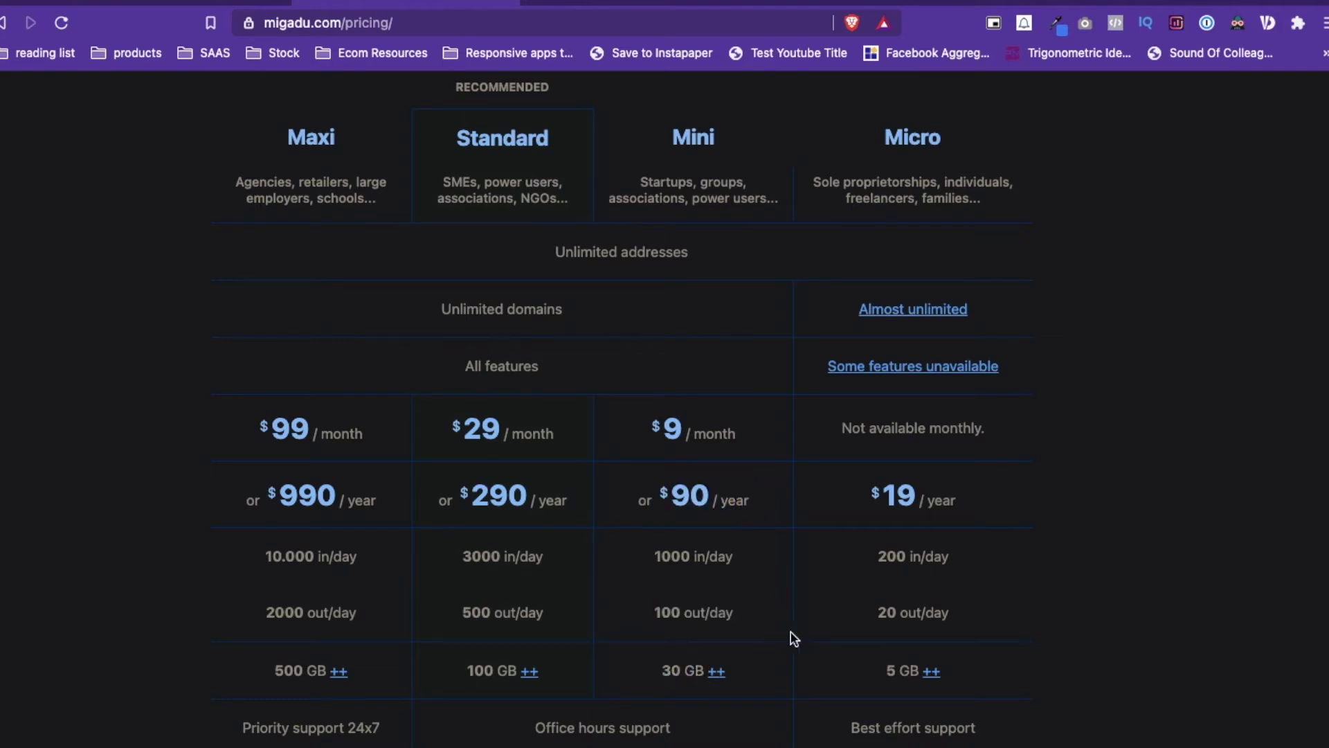
left_click(232, 9)
left_click(906, 272)
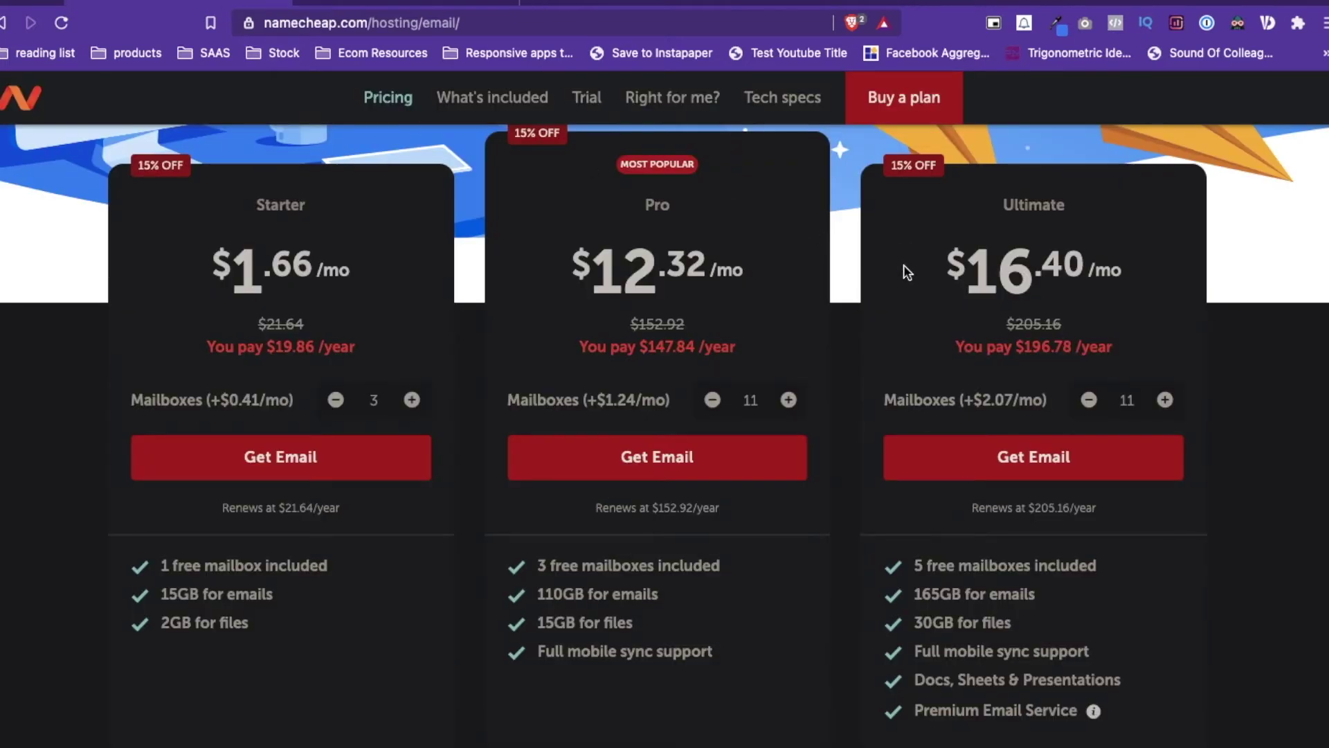
left_click(402, 9)
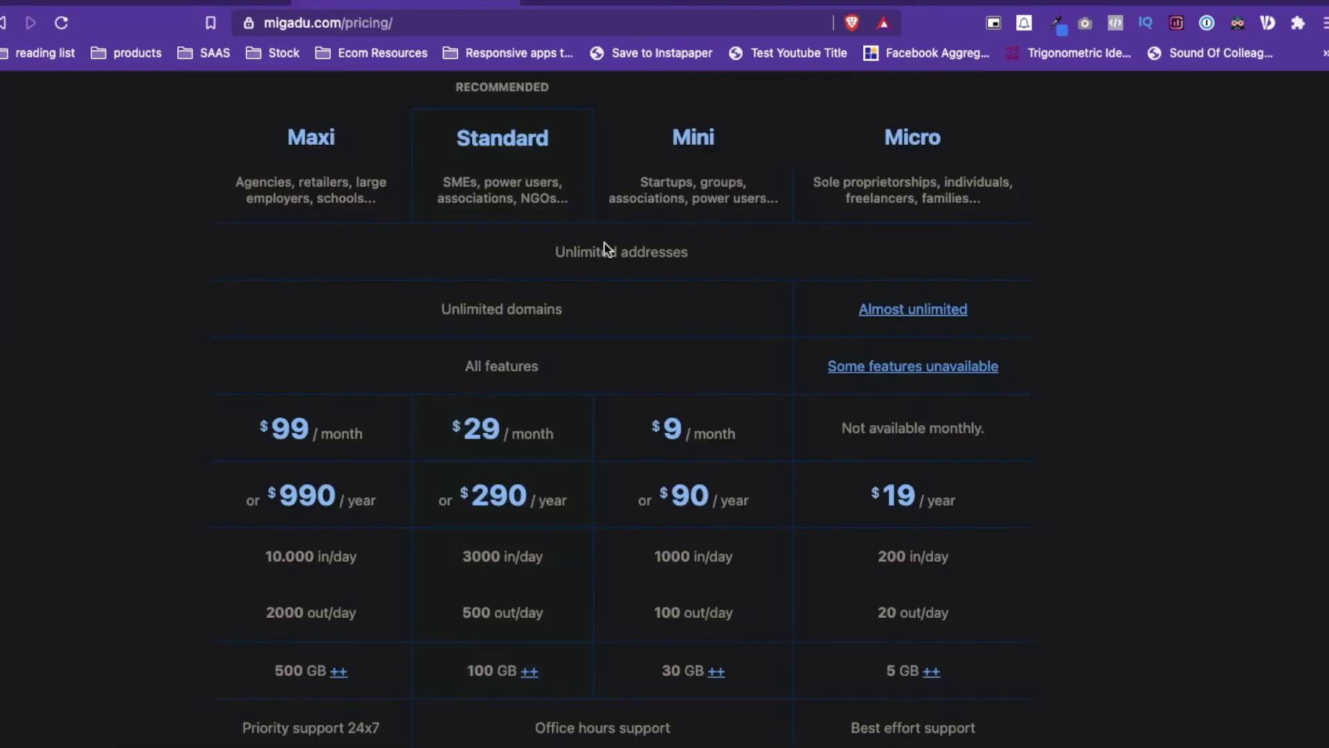
left_click_drag(673, 137, 739, 137)
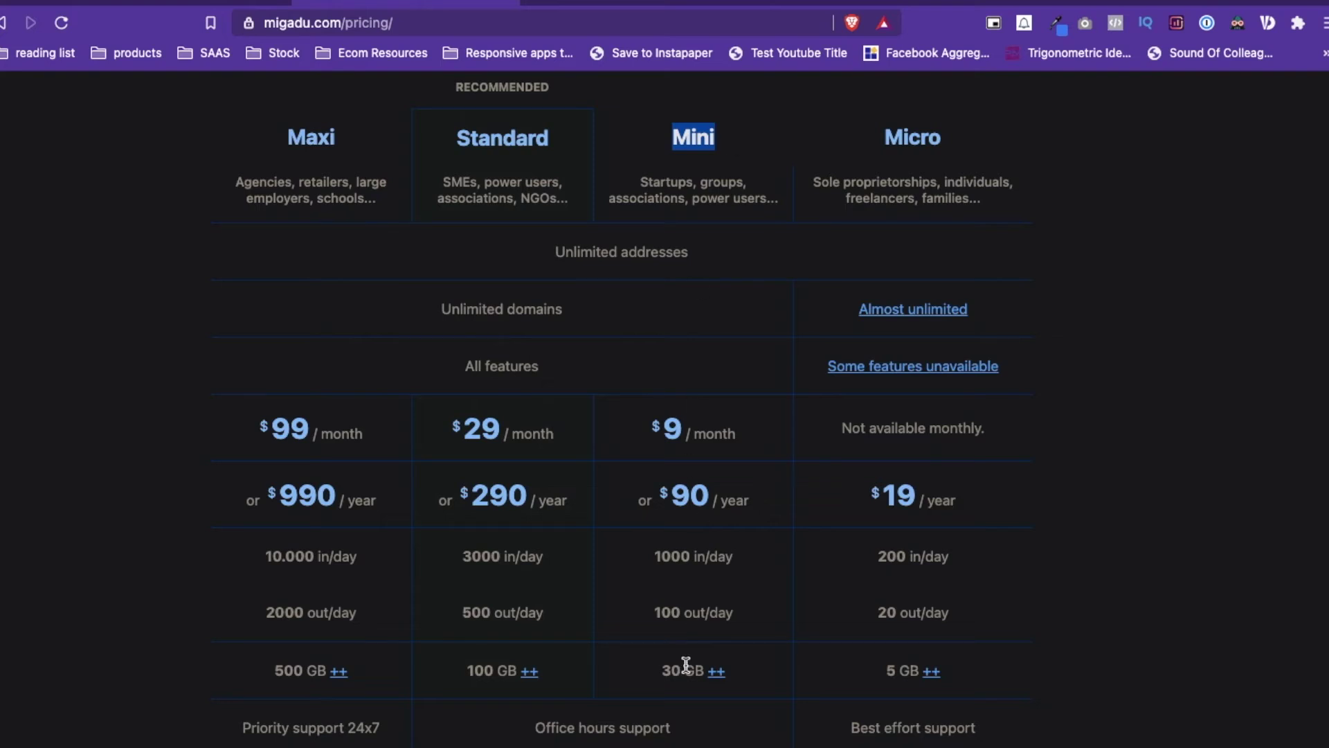
left_click(383, 3)
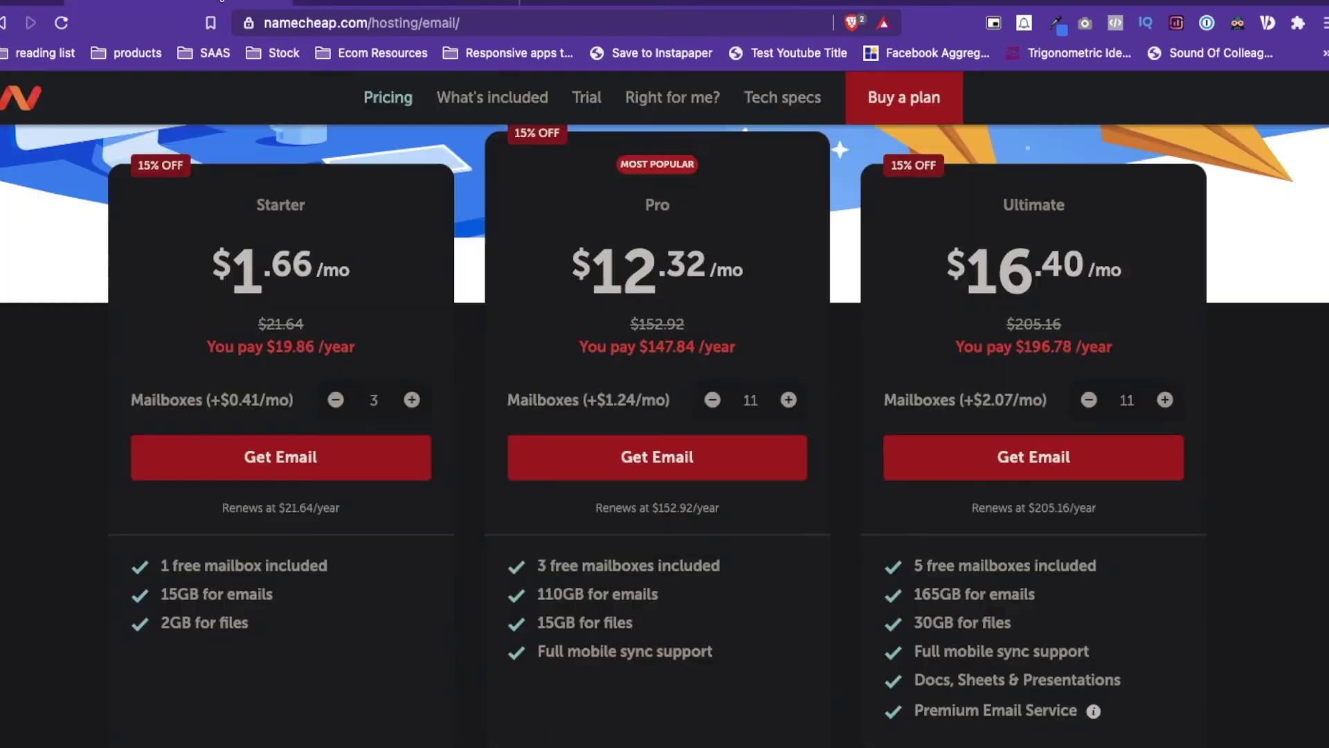
left_click(384, 3)
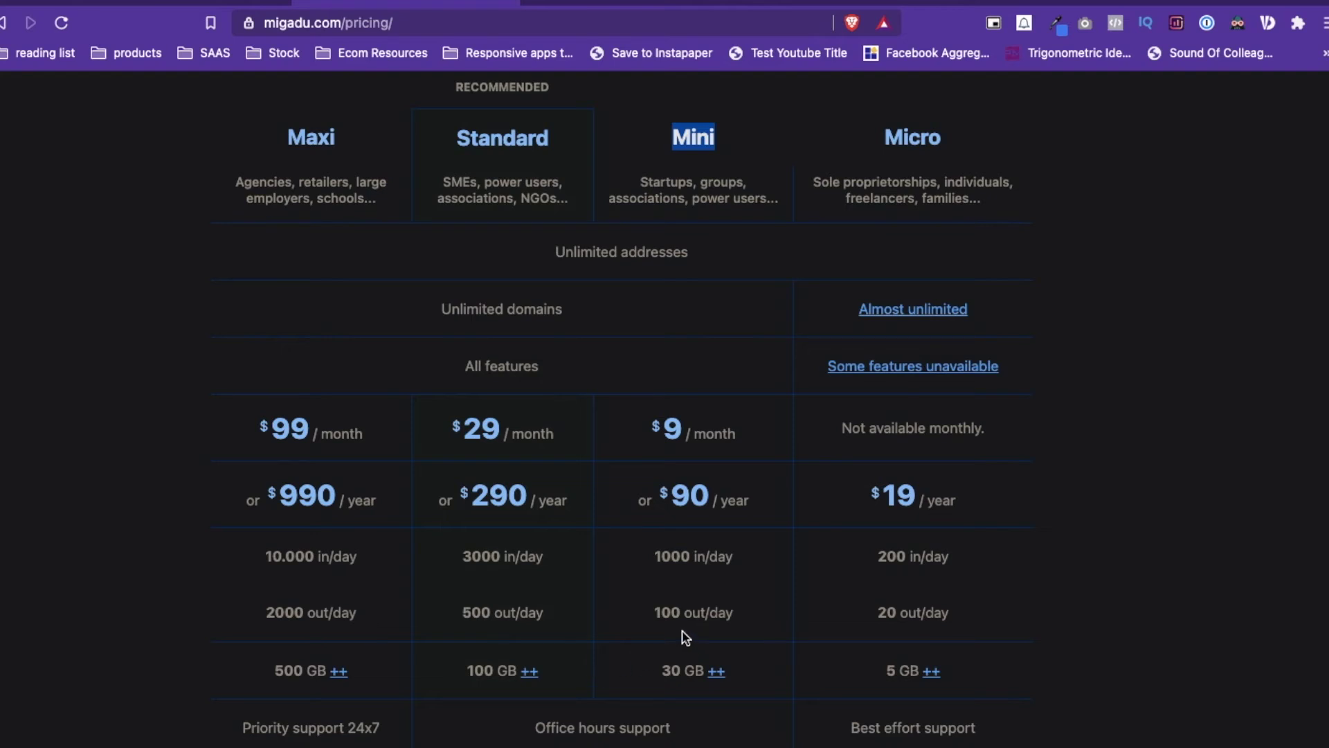
key("ctrl+Tab")
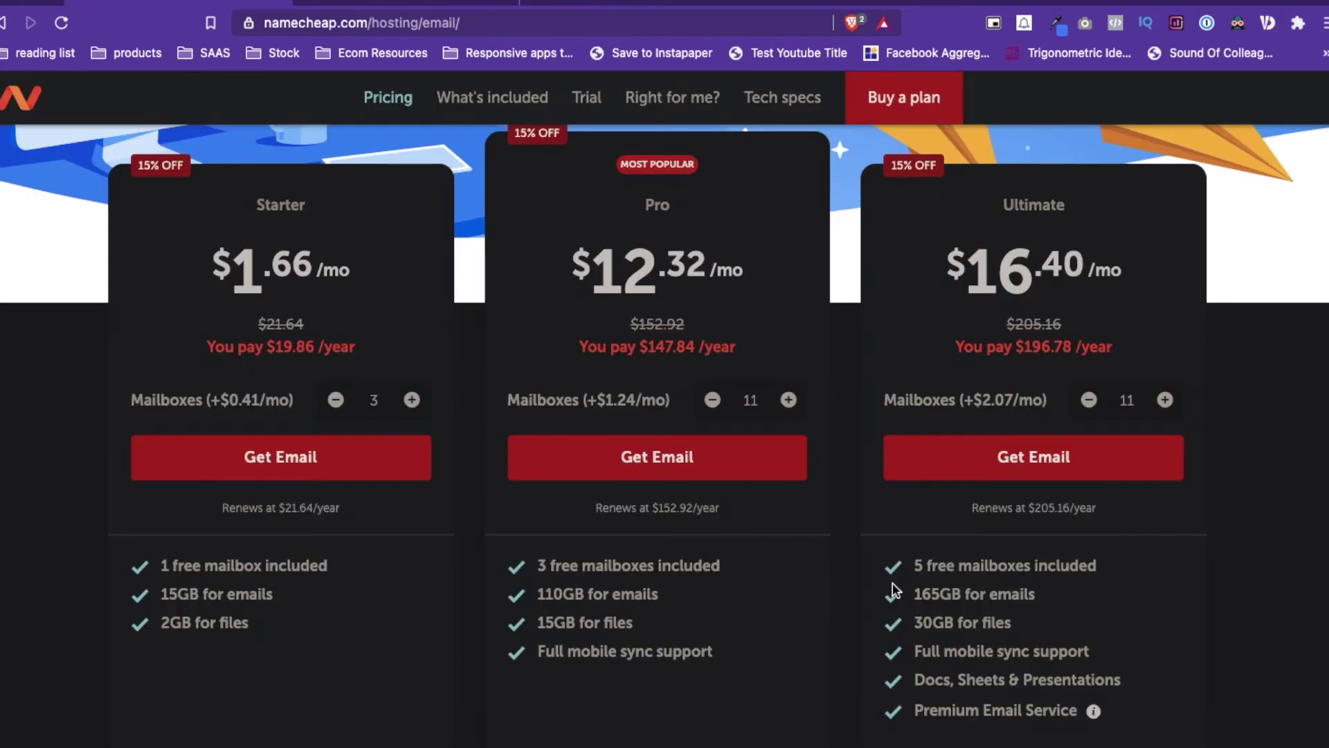
Step: Highlight Ultimate's name, 30GB storage, $16.40 monthly price and $196.78 yearly total
left_click_drag(999, 218, 1070, 205)
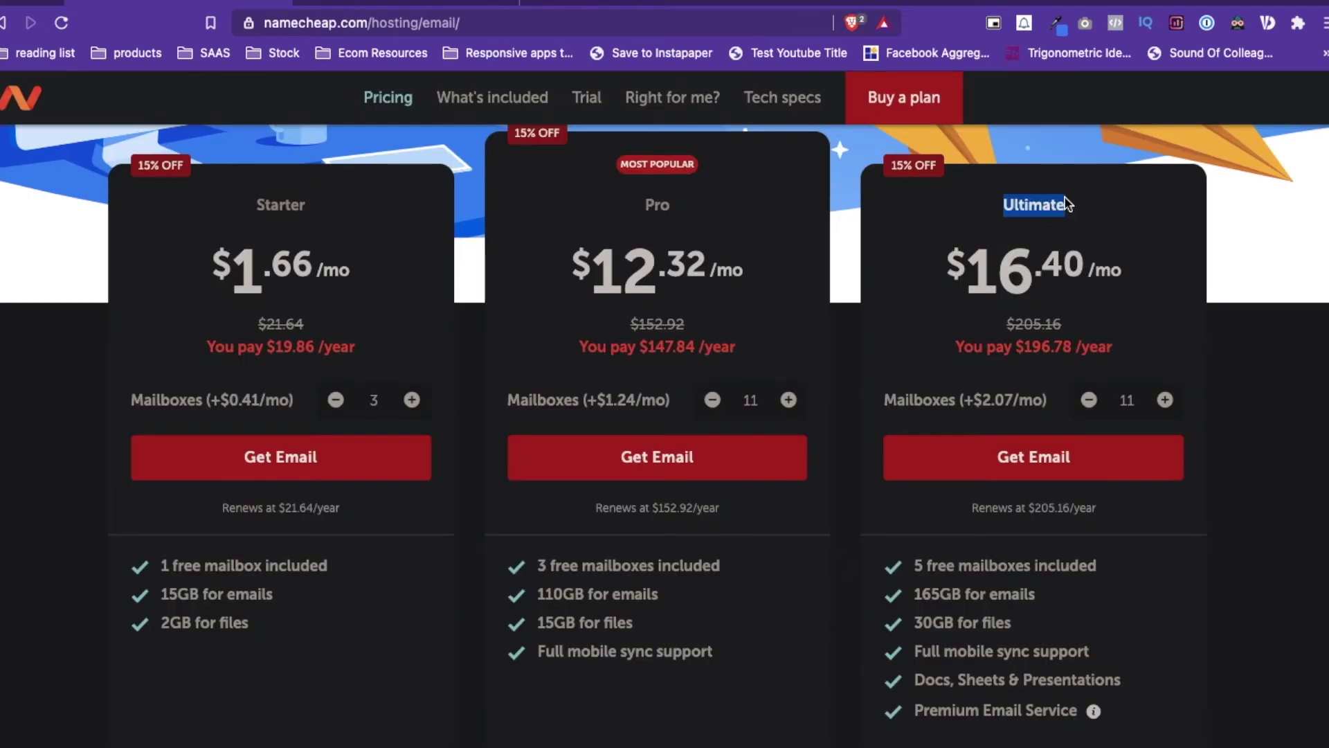
left_click_drag(911, 623, 1039, 622)
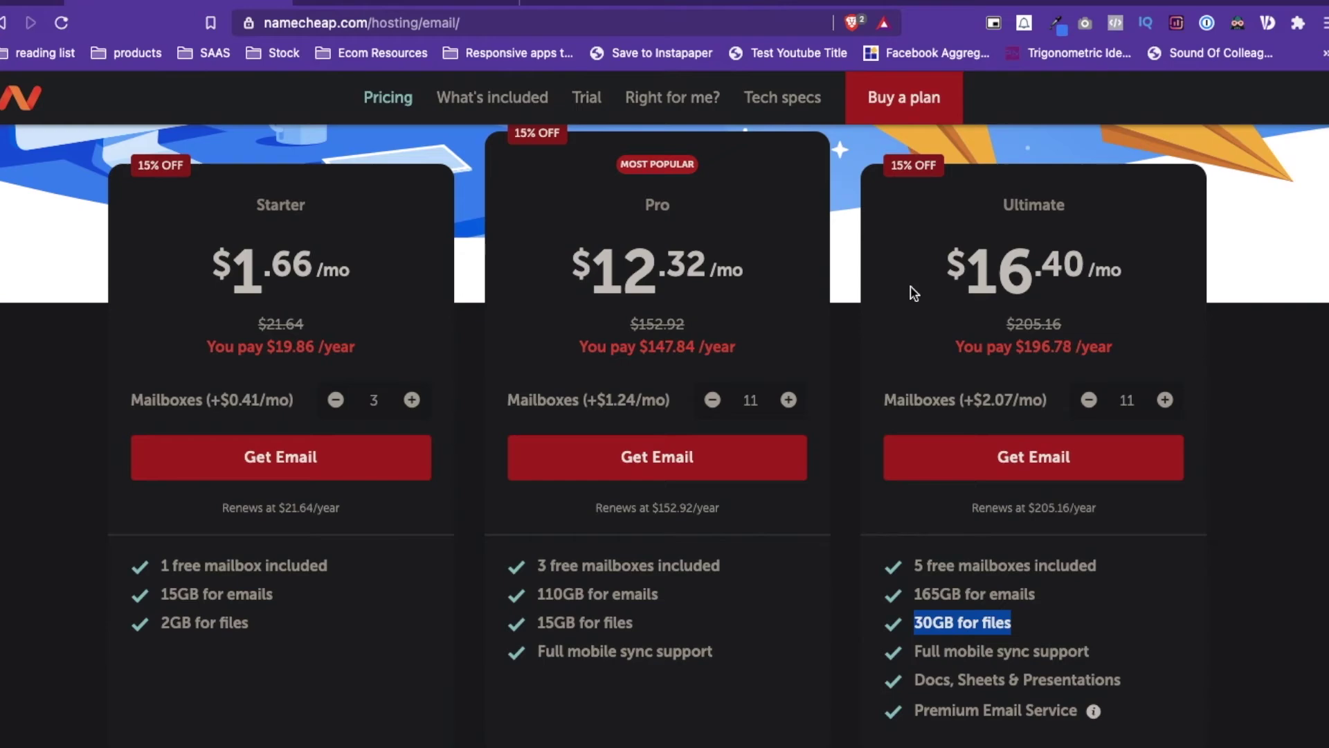
left_click_drag(934, 272, 1122, 287)
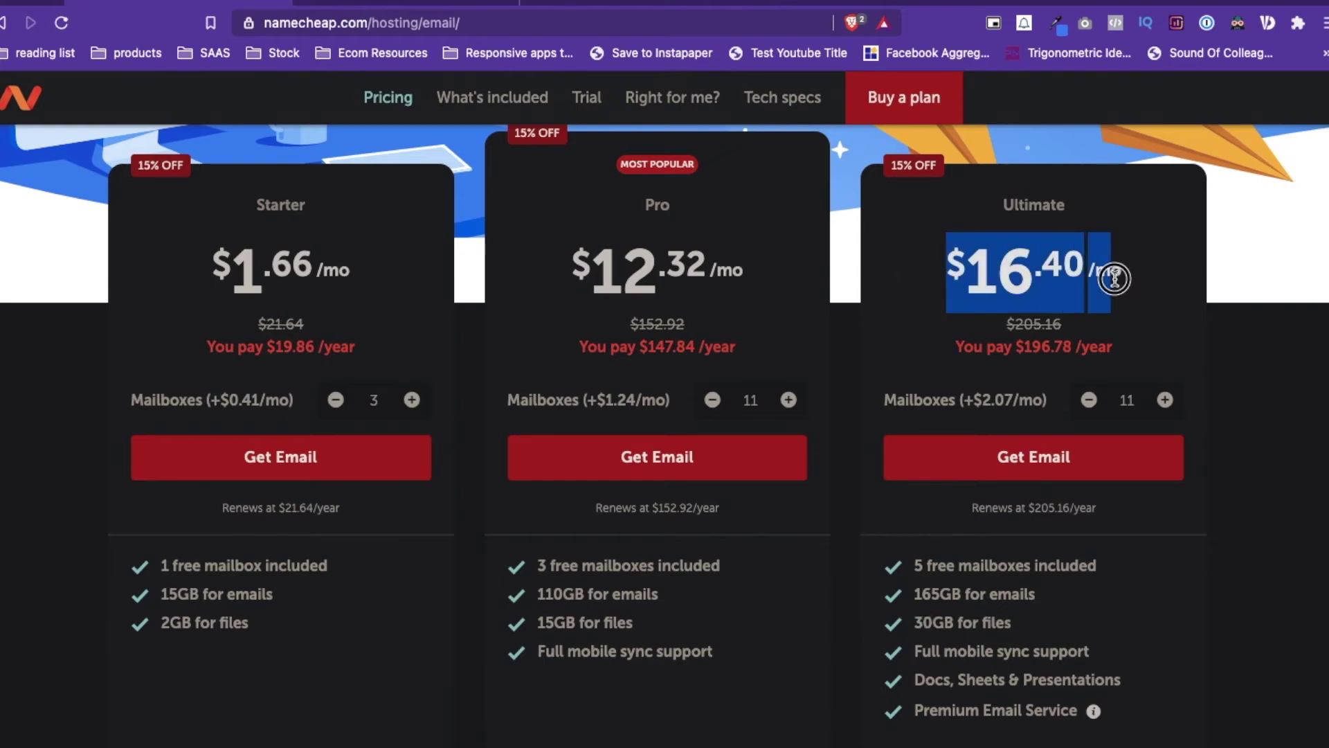
left_click_drag(958, 338, 1177, 363)
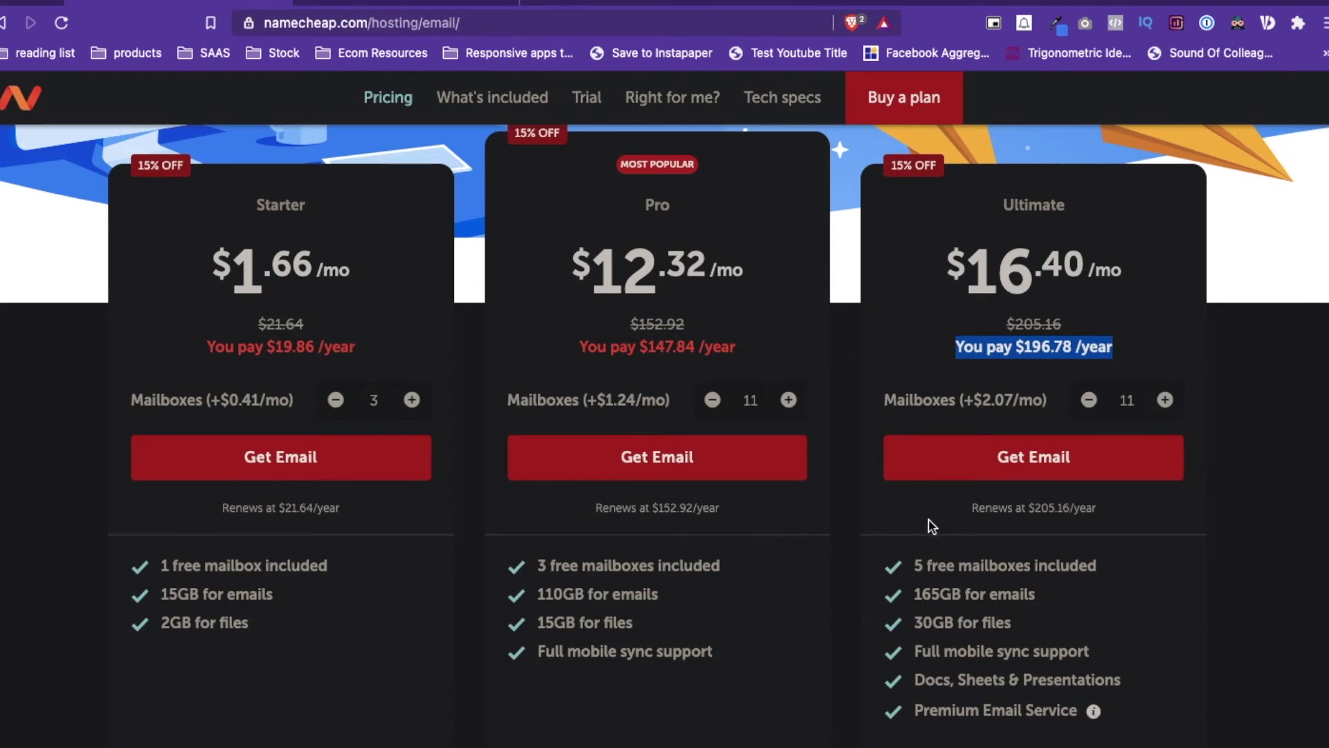
left_click_drag(903, 271, 1136, 285)
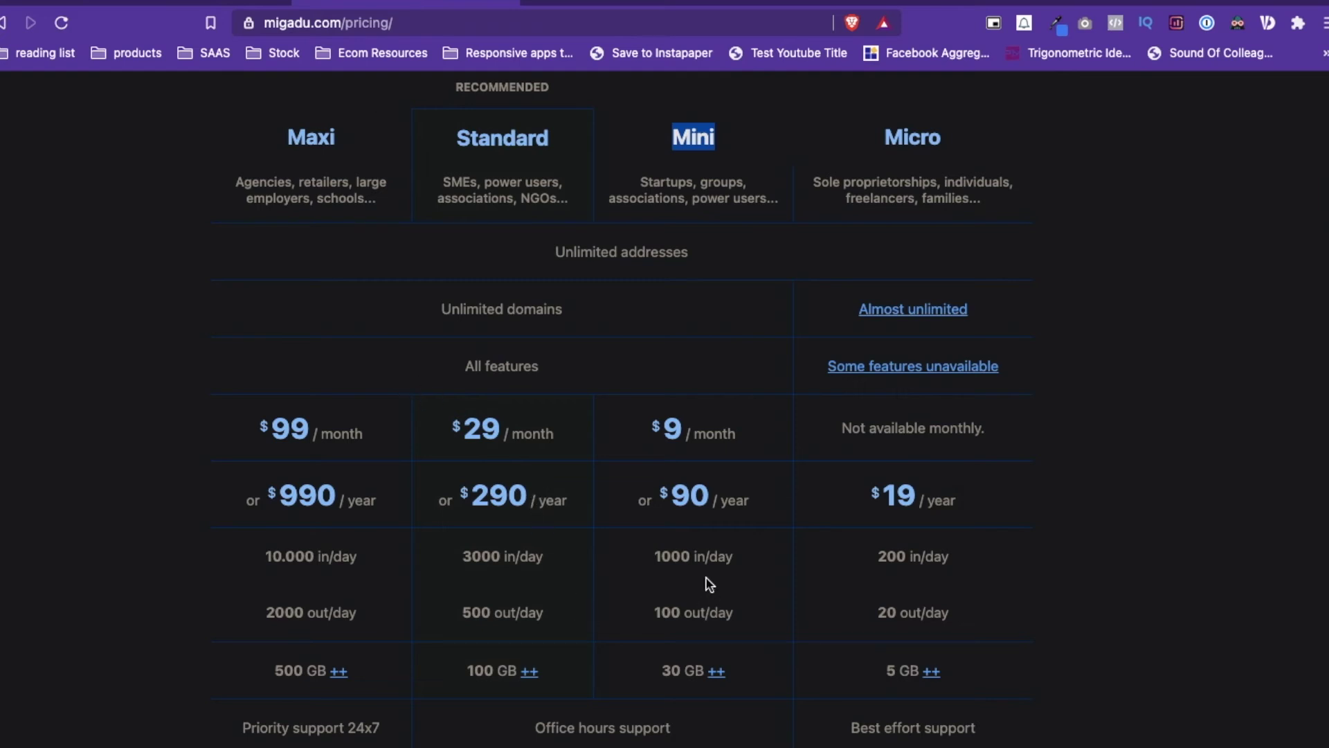
left_click_drag(640, 499, 763, 501)
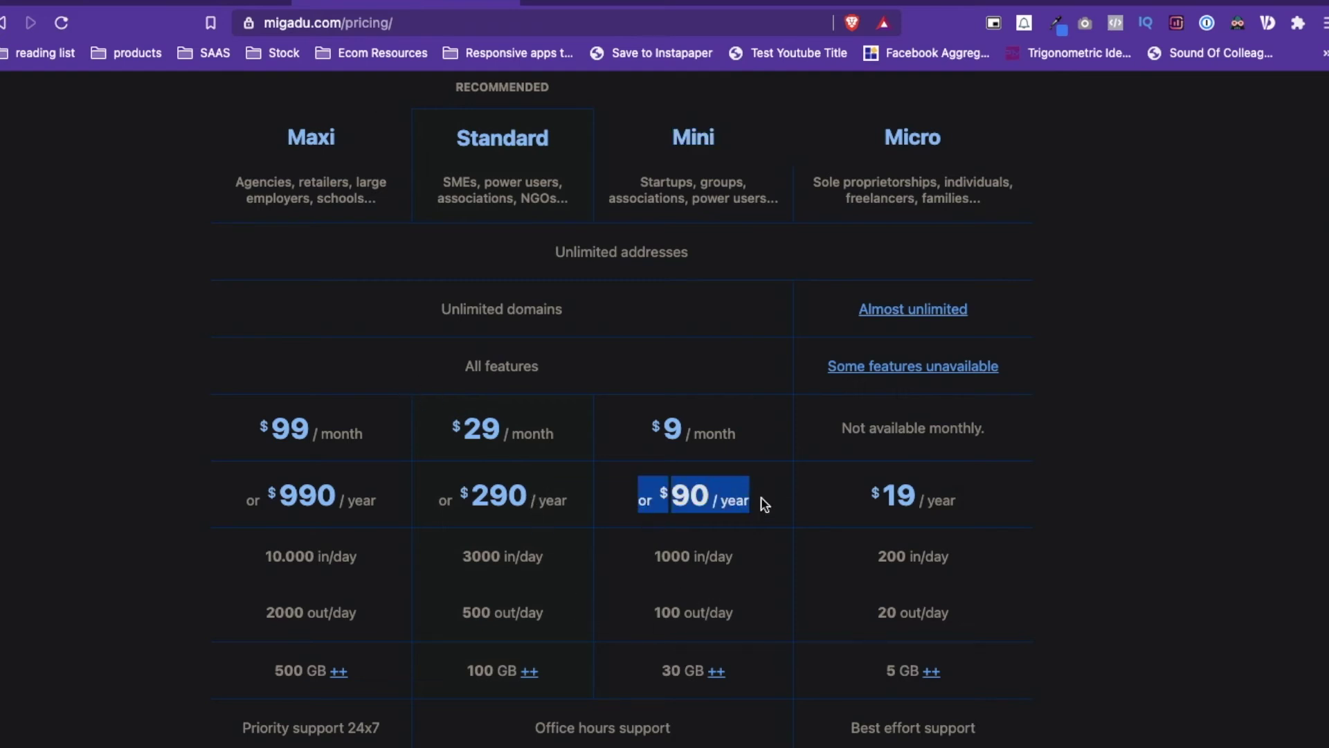
left_click_drag(660, 670, 703, 669)
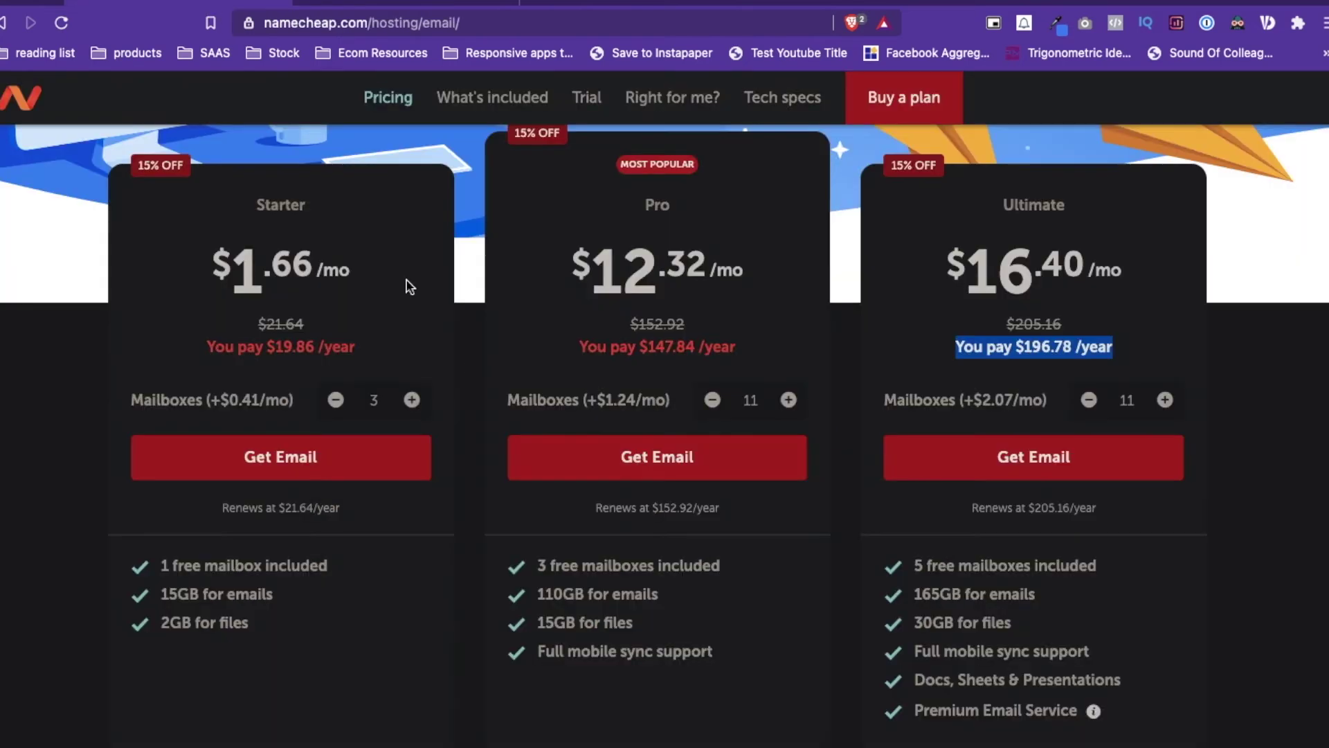
key("ctrl+Tab")
key("ctrl+shift+Tab")
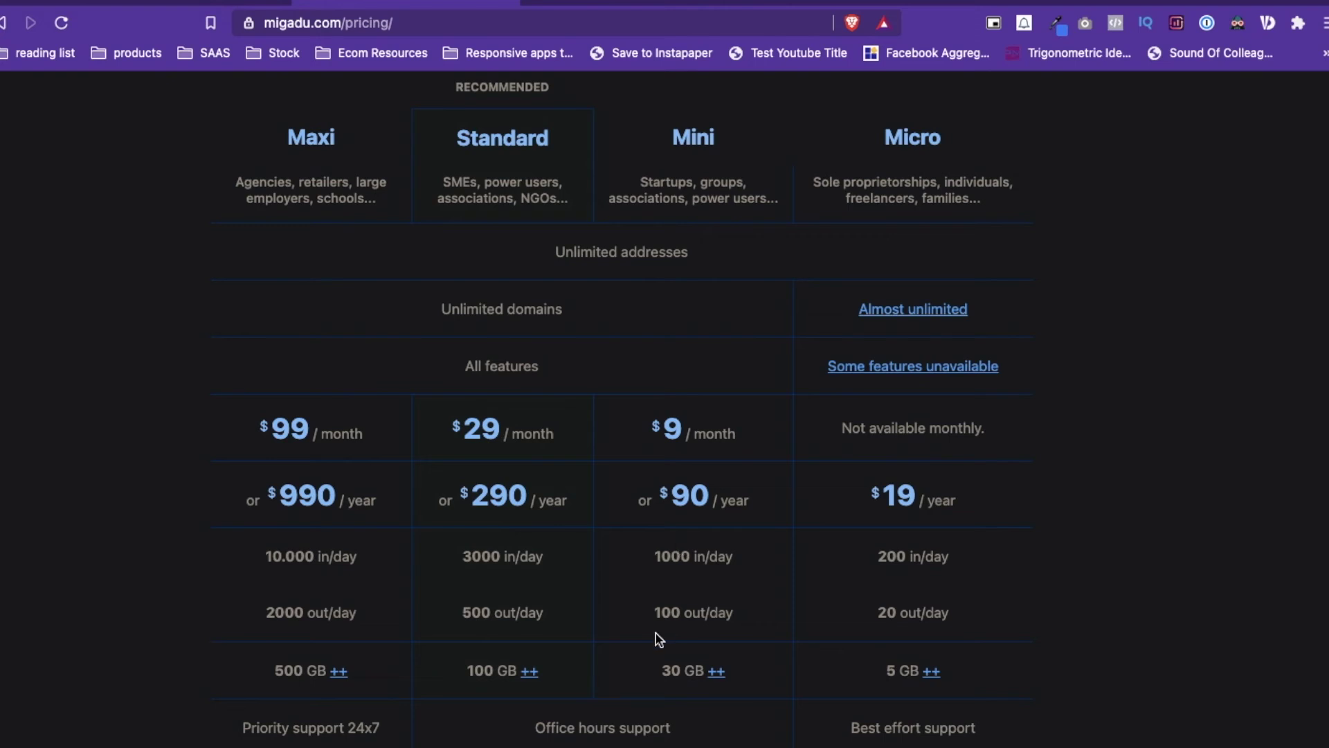
left_click_drag(651, 618, 739, 612)
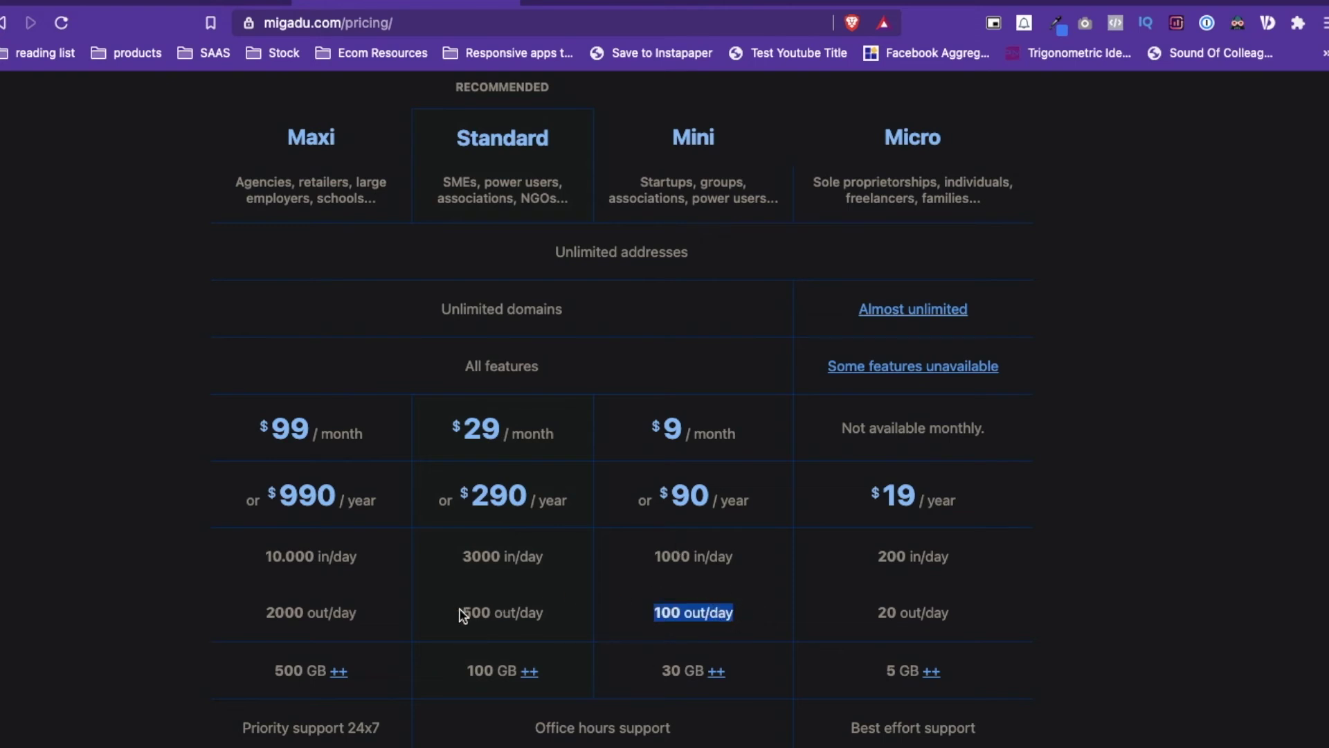
Step: Review Standard (100 GB, 500 out/day) and Maxi (2000 out/day, 500 GB) plans
left_click_drag(469, 670, 517, 670)
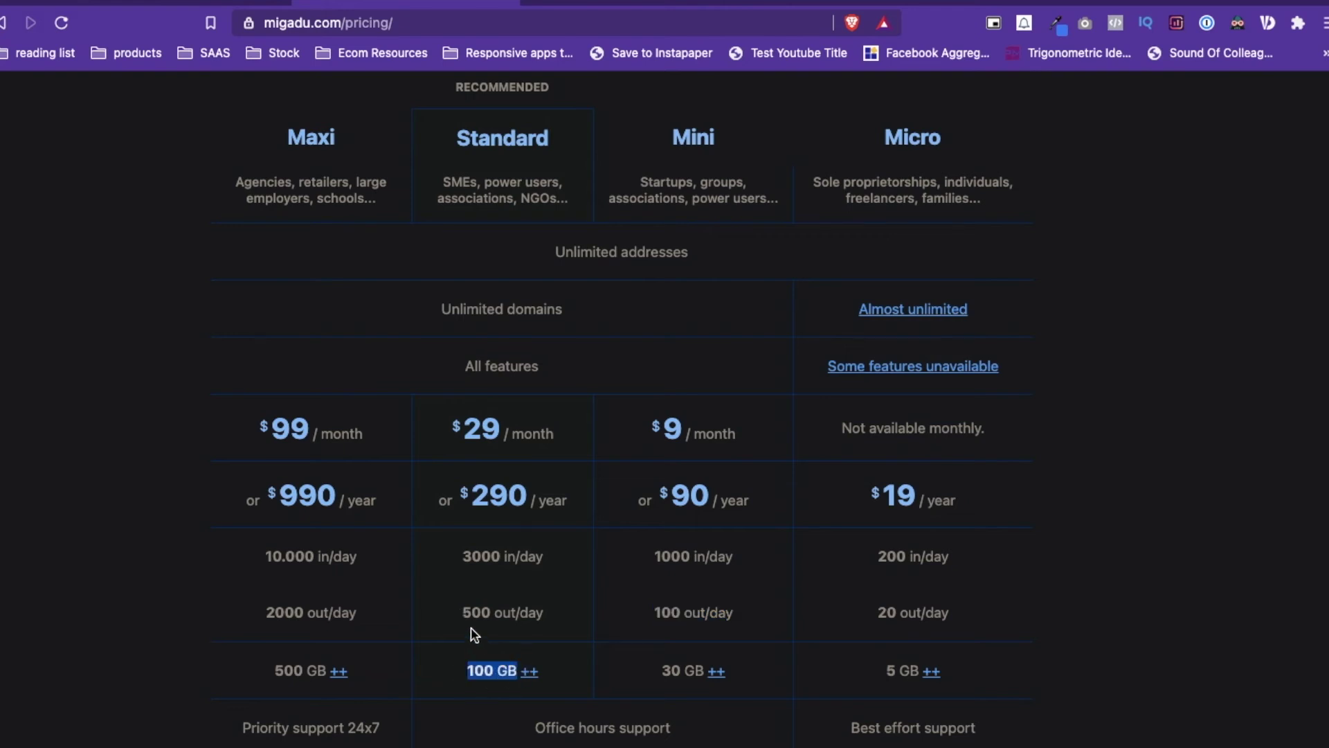
left_click_drag(463, 613, 544, 614)
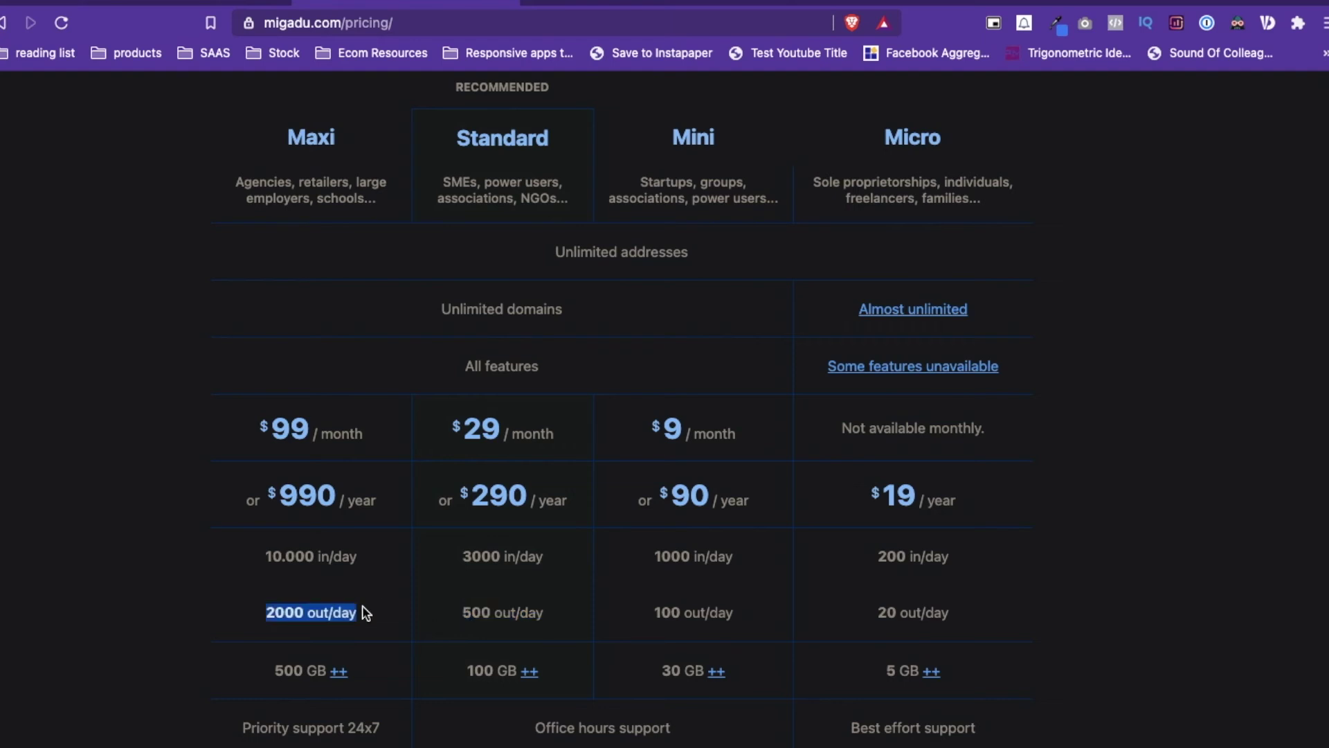
left_click_drag(265, 613, 360, 616)
double_click(310, 137)
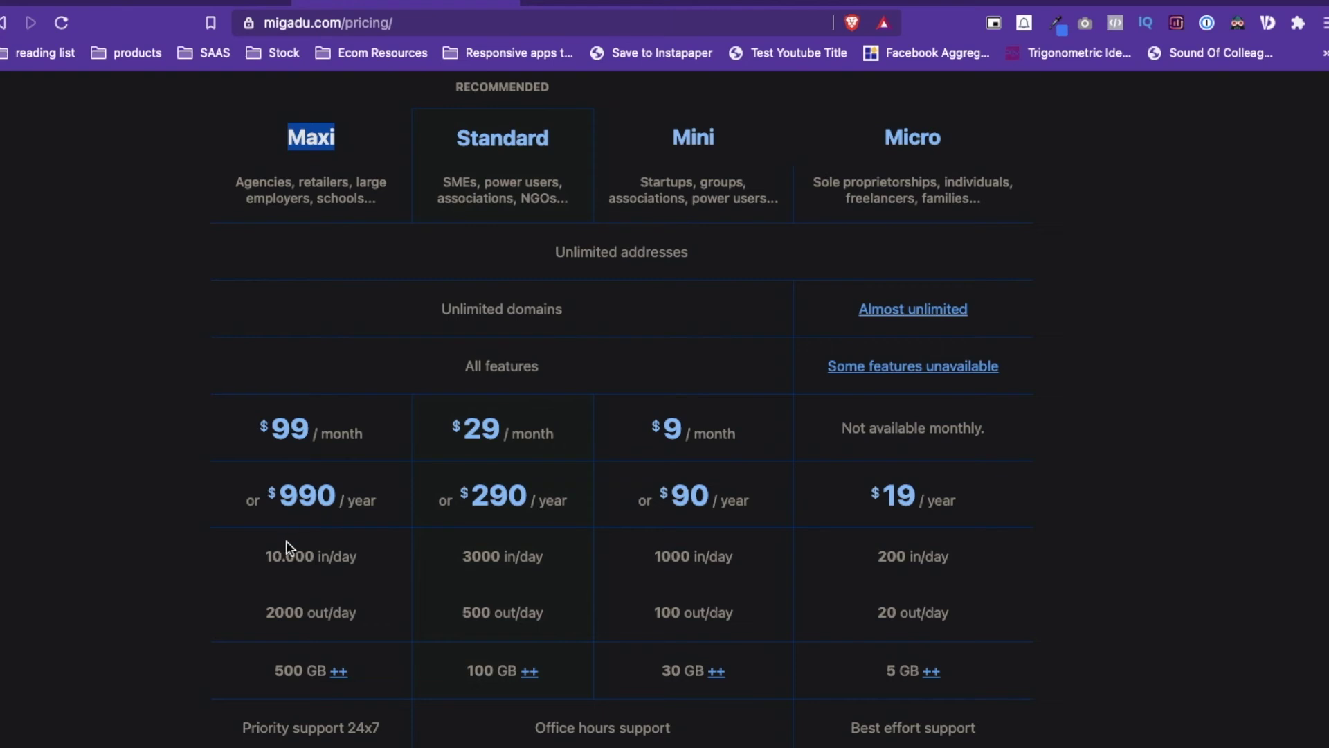
left_click_drag(272, 670, 324, 670)
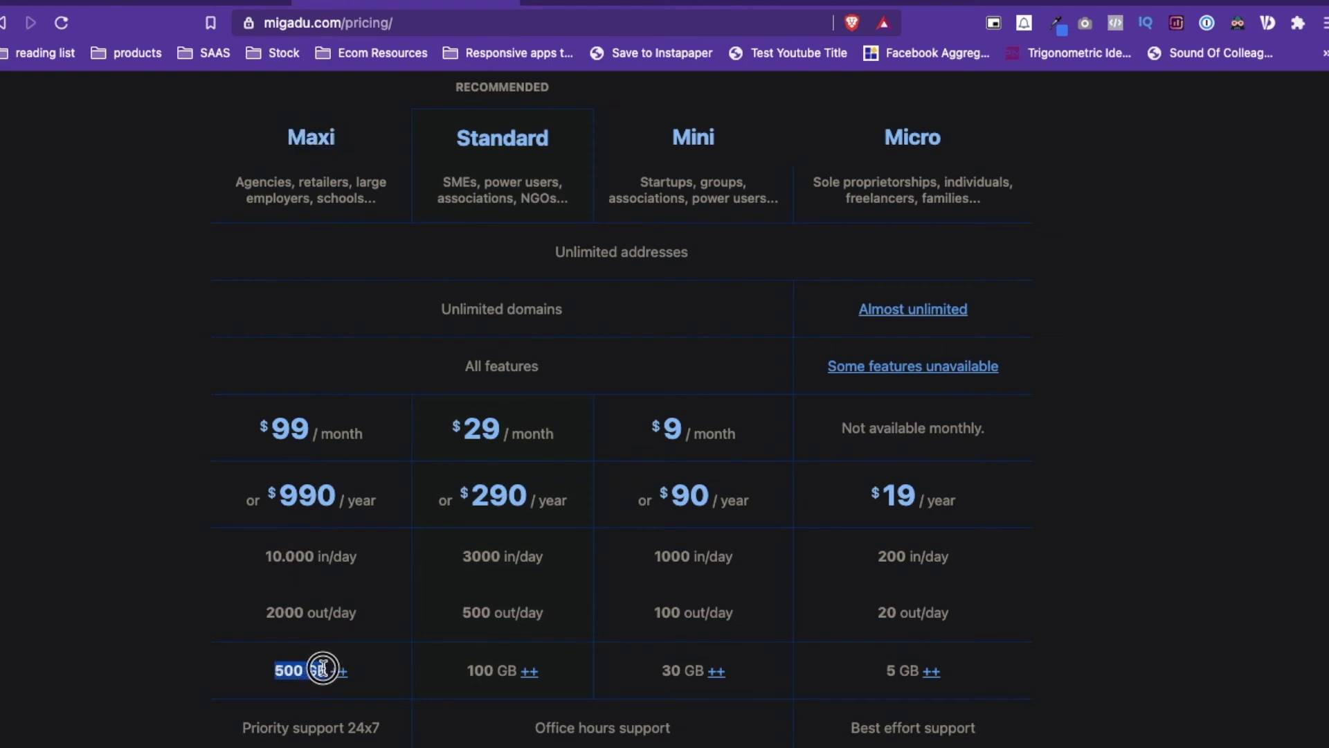
left_click(591, 627)
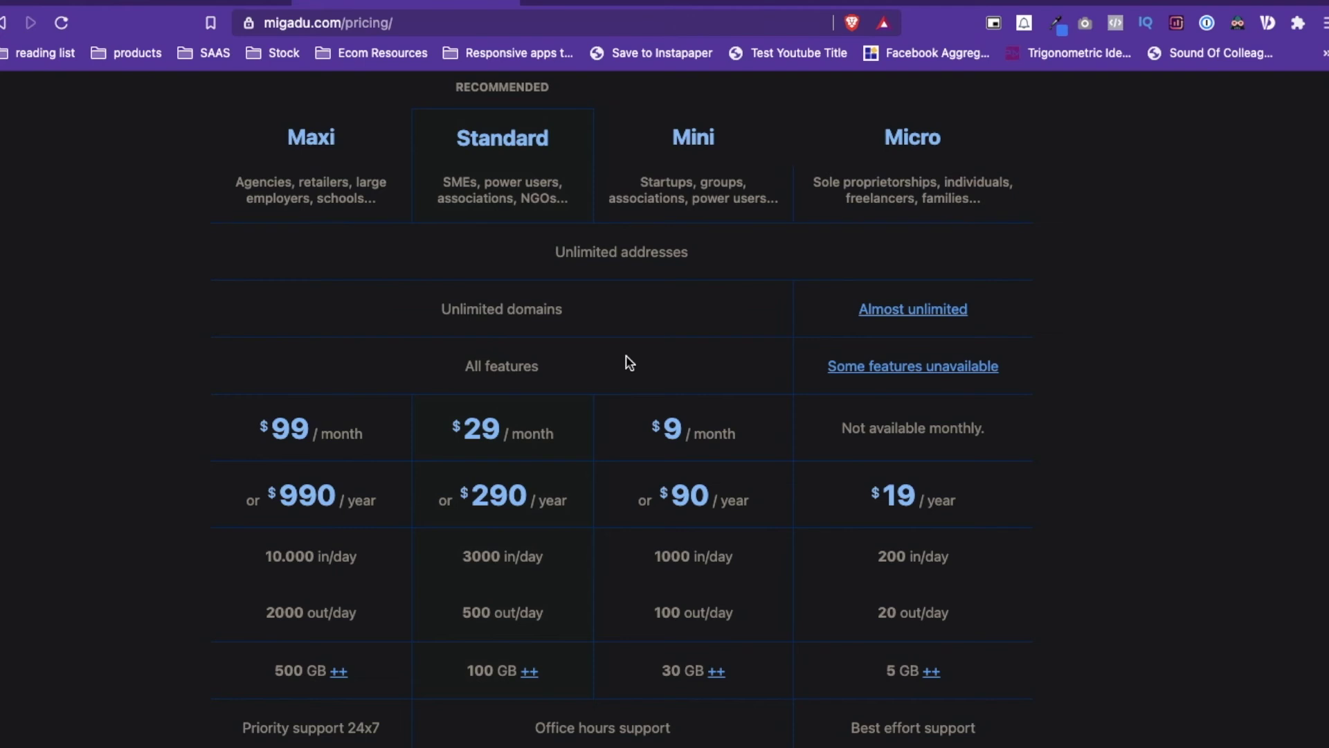
Step: Back on Namecheap, check Starter's $1.66/mo, lower Pro to 5 mailboxes and note its 15GB storage
left_click(202, 5)
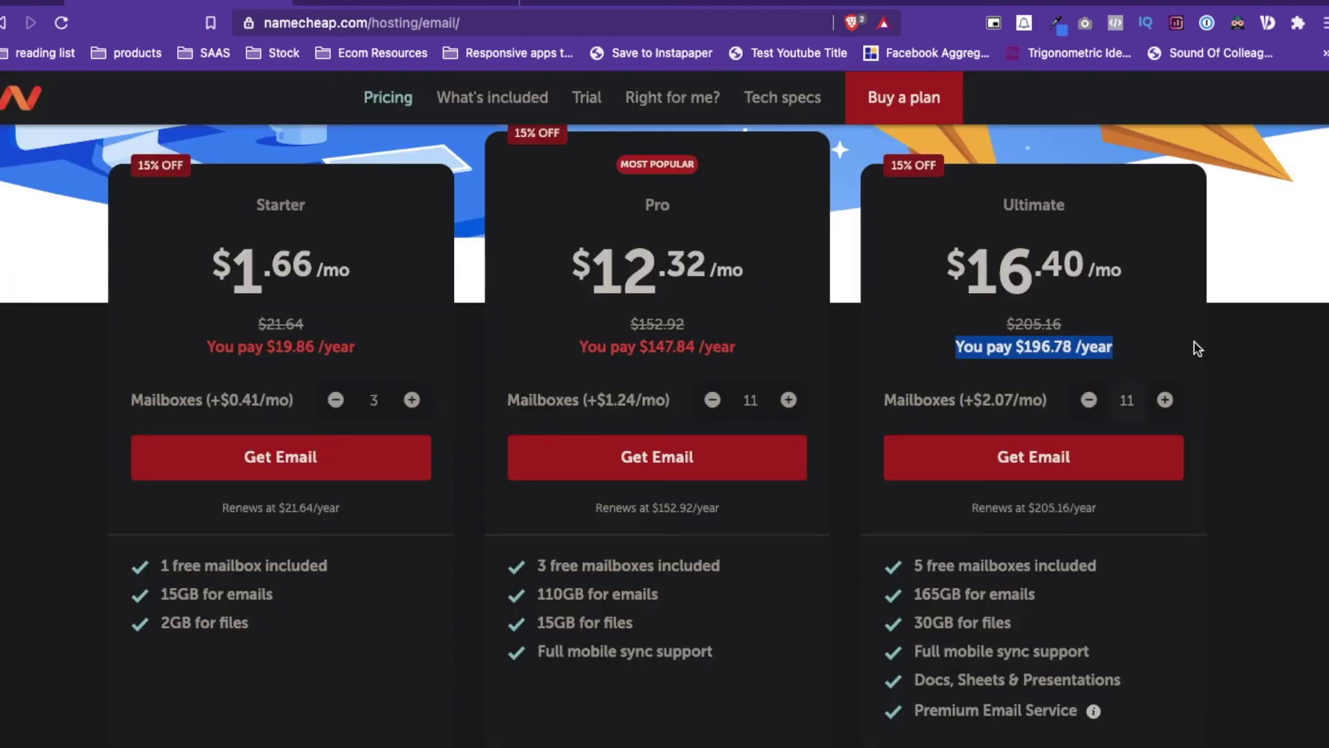
triple_click(225, 250)
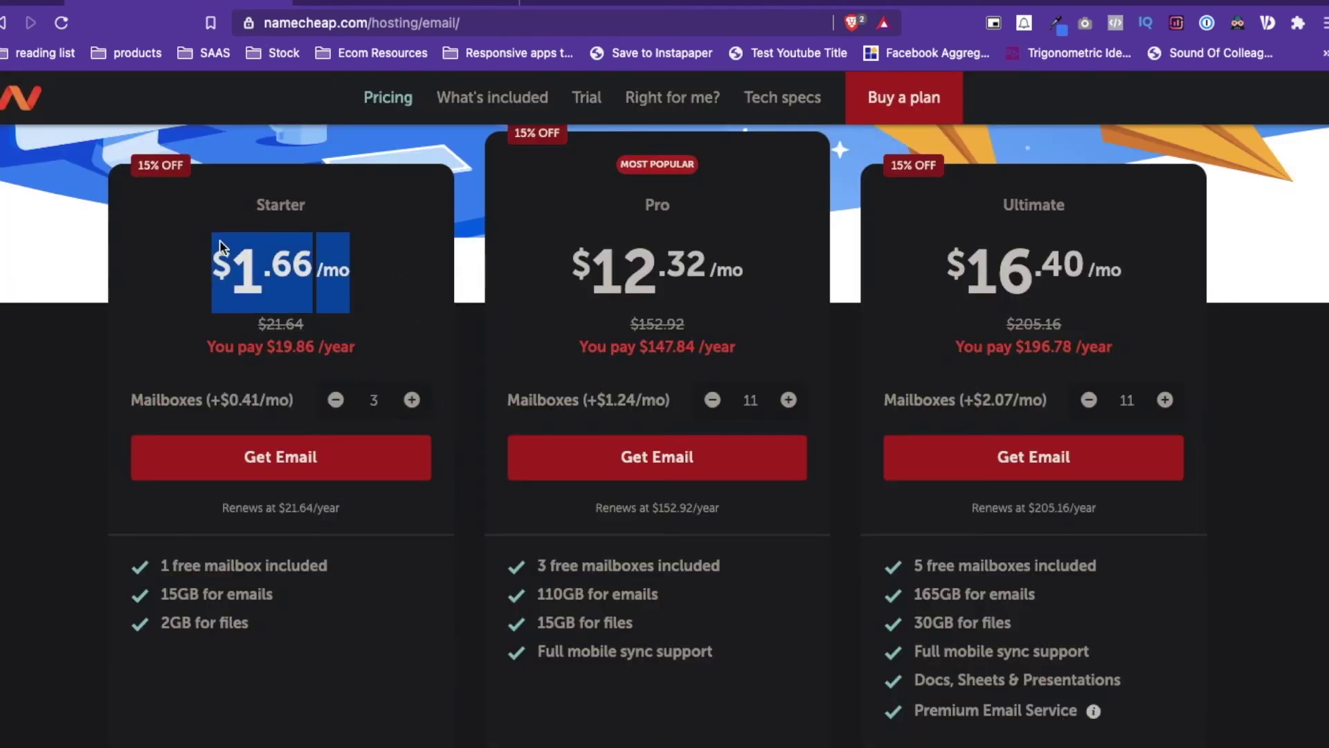
left_click(386, 407)
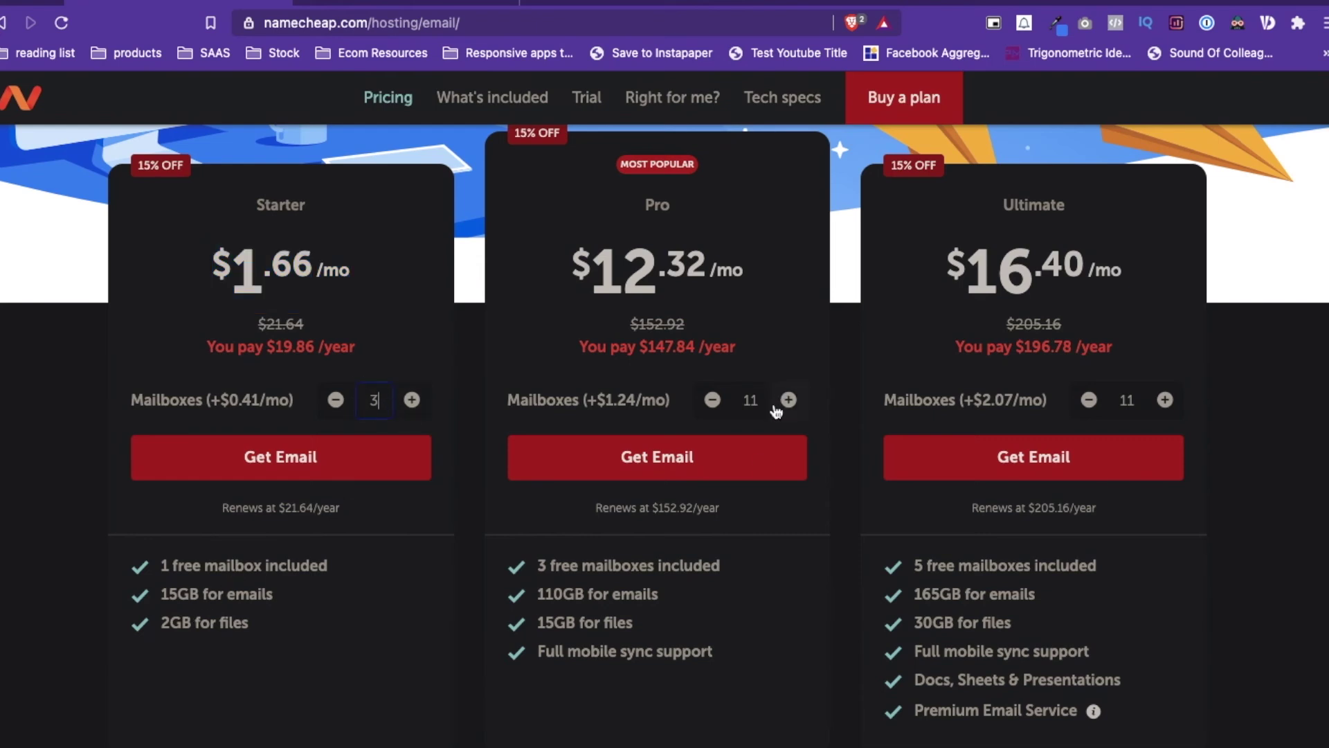
left_click(712, 398)
left_click(712, 400)
left_click(712, 398)
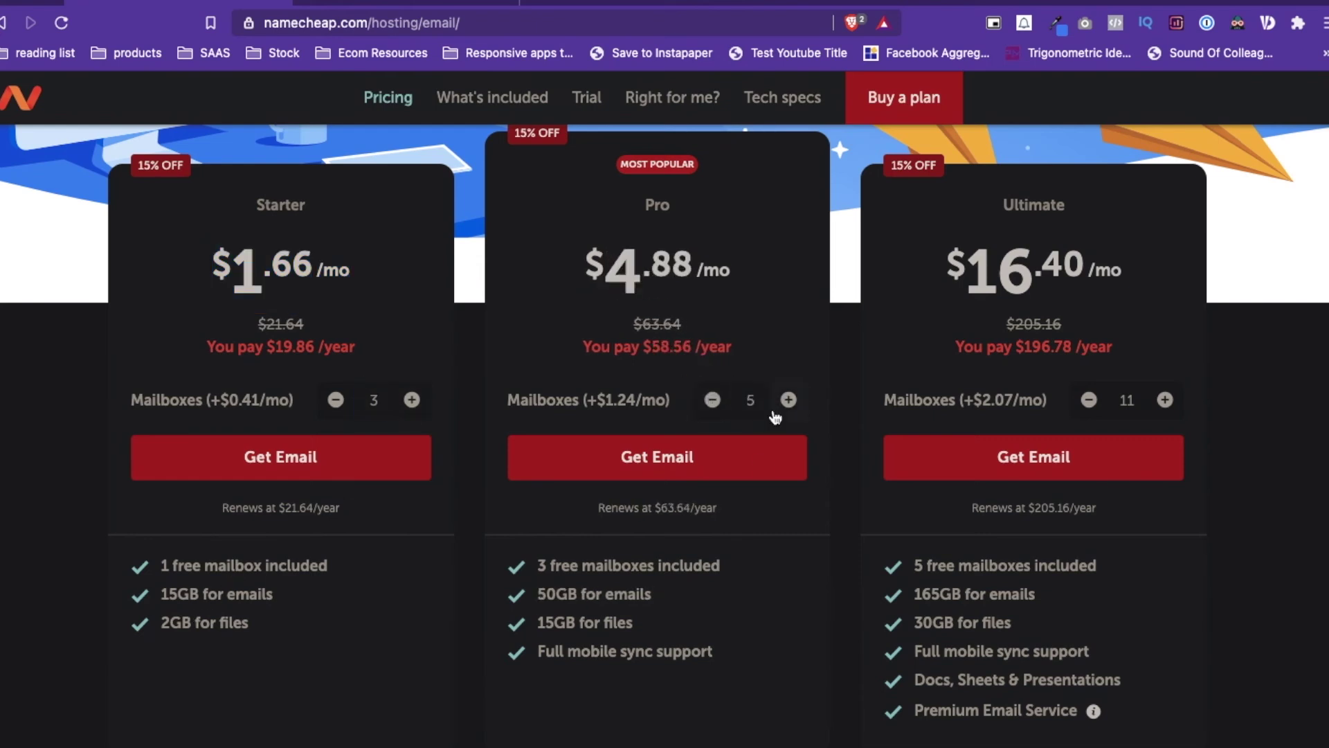
triple_click(550, 624)
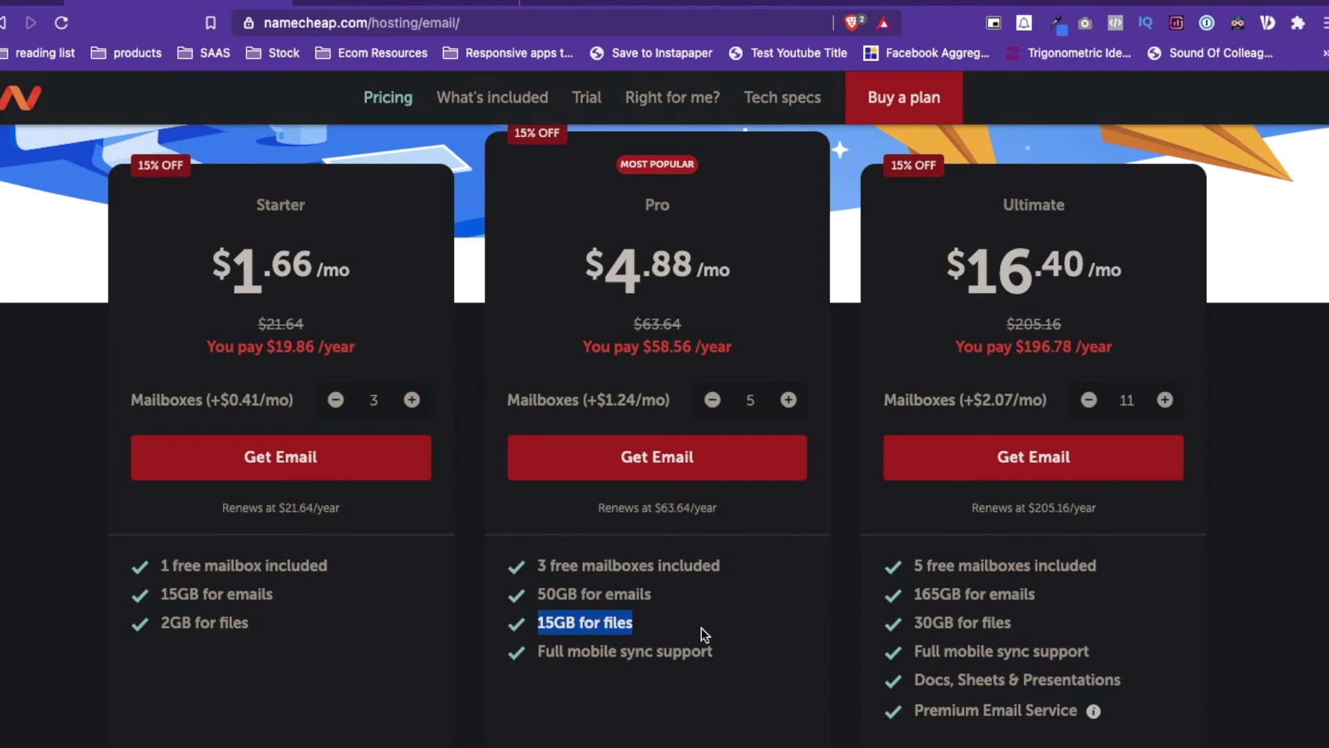
left_click(702, 597)
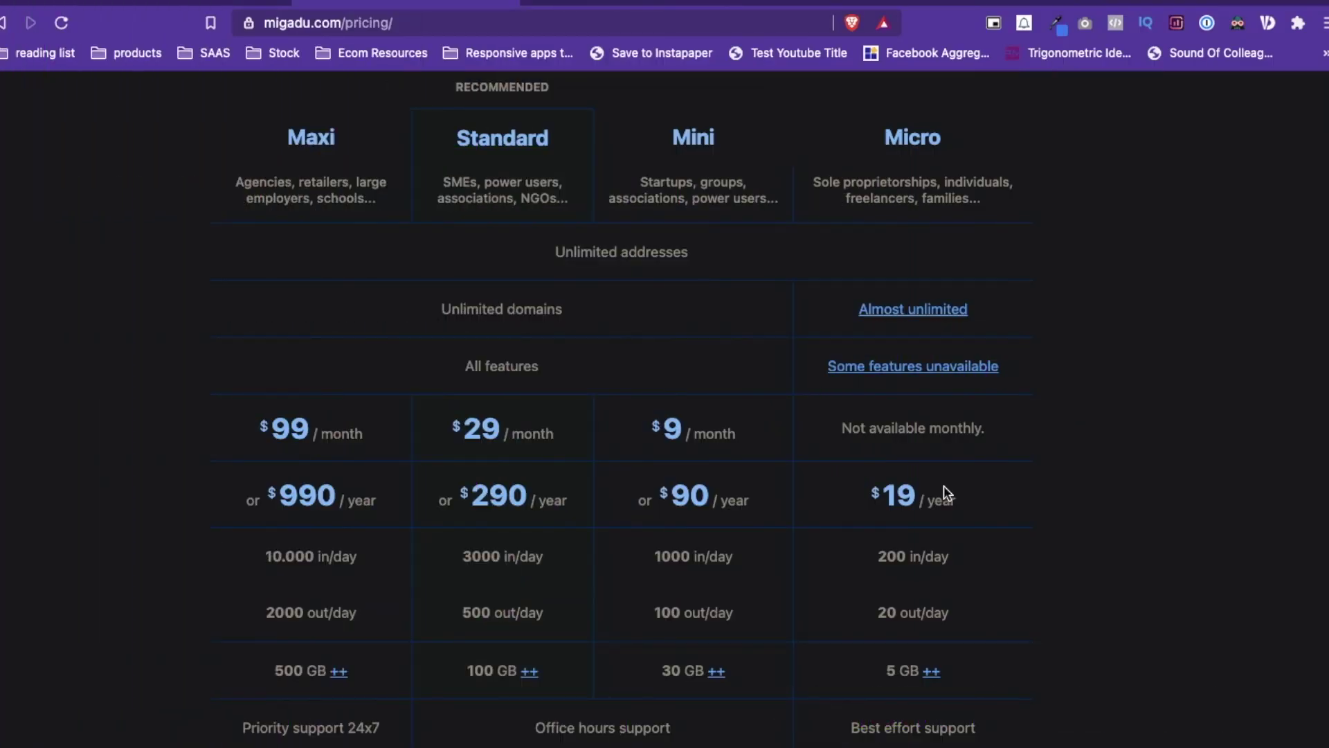
left_click(249, 7)
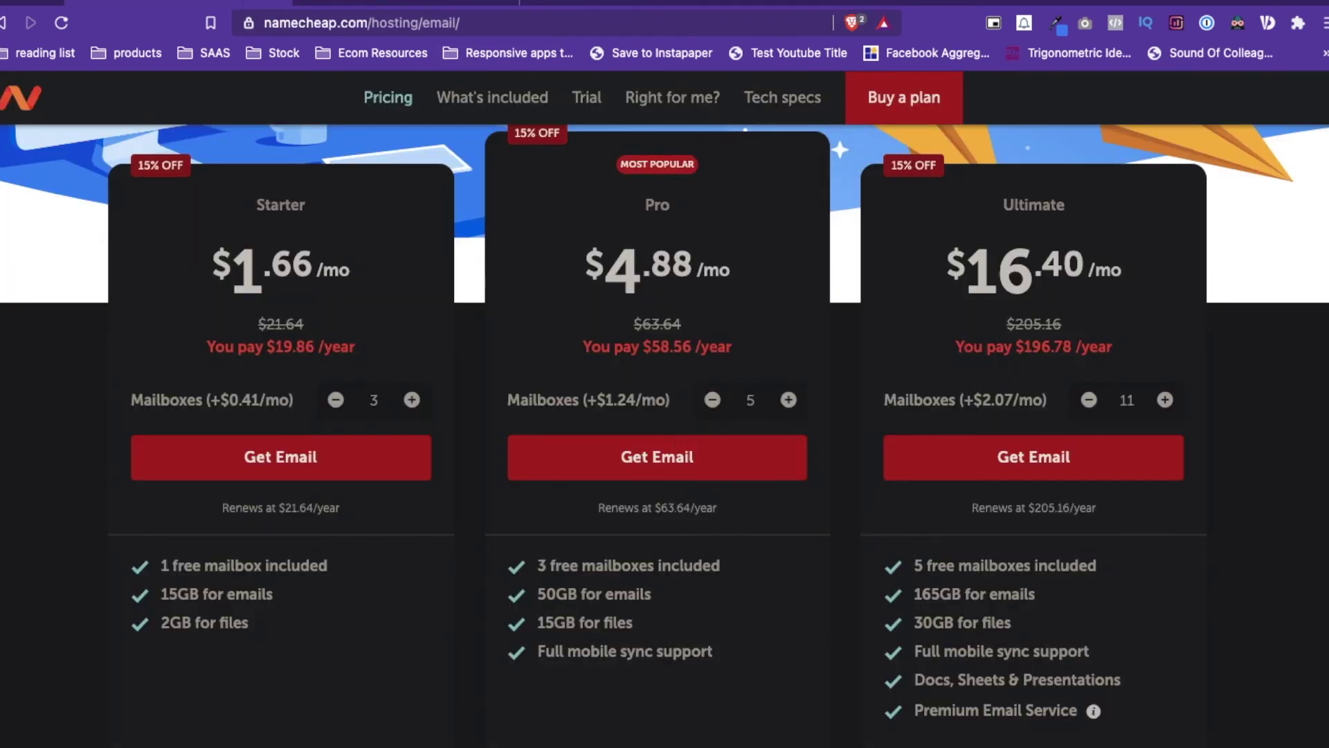
left_click(437, 7)
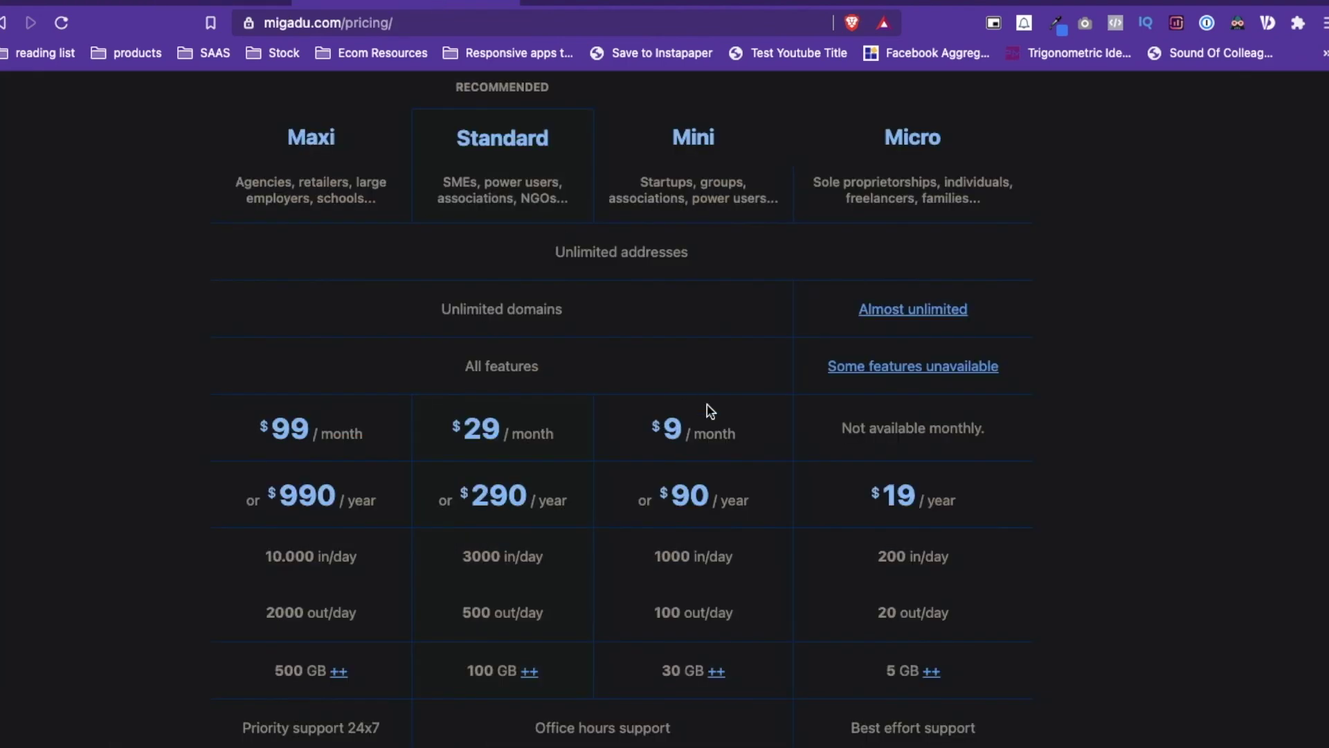